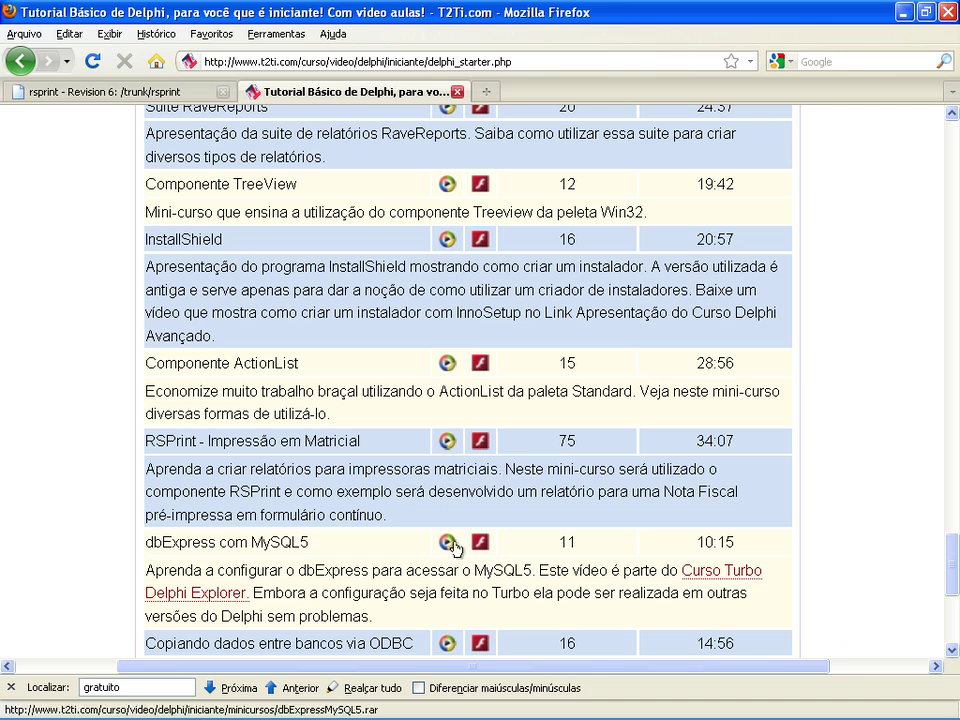
Step: Close the browser's find bar, return to the rsprint repository page and minimize the browser
click(12, 688)
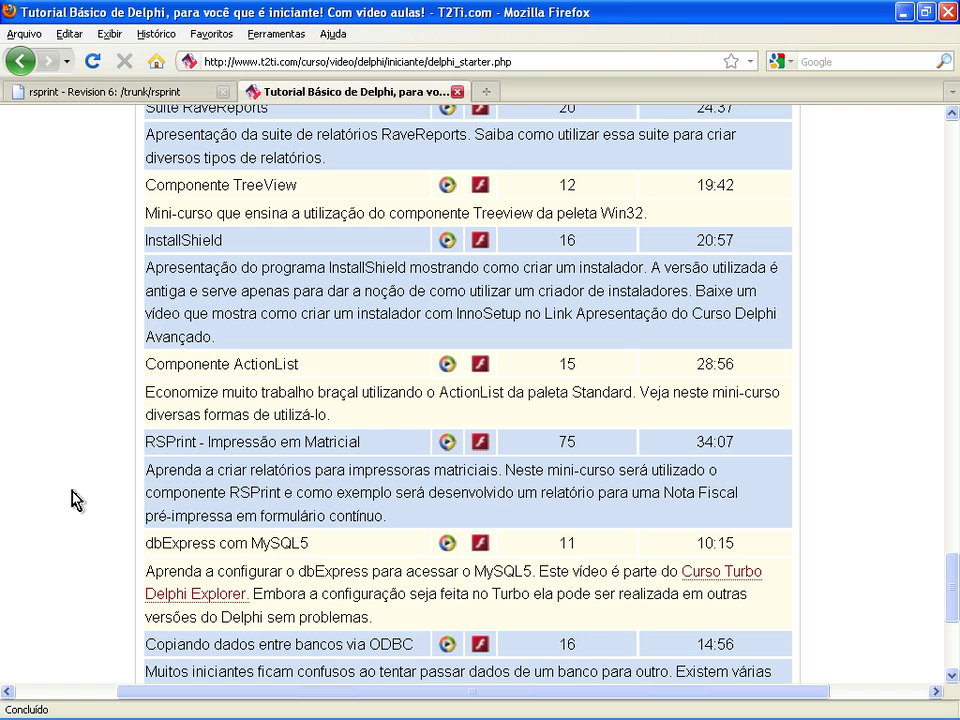
click(72, 90)
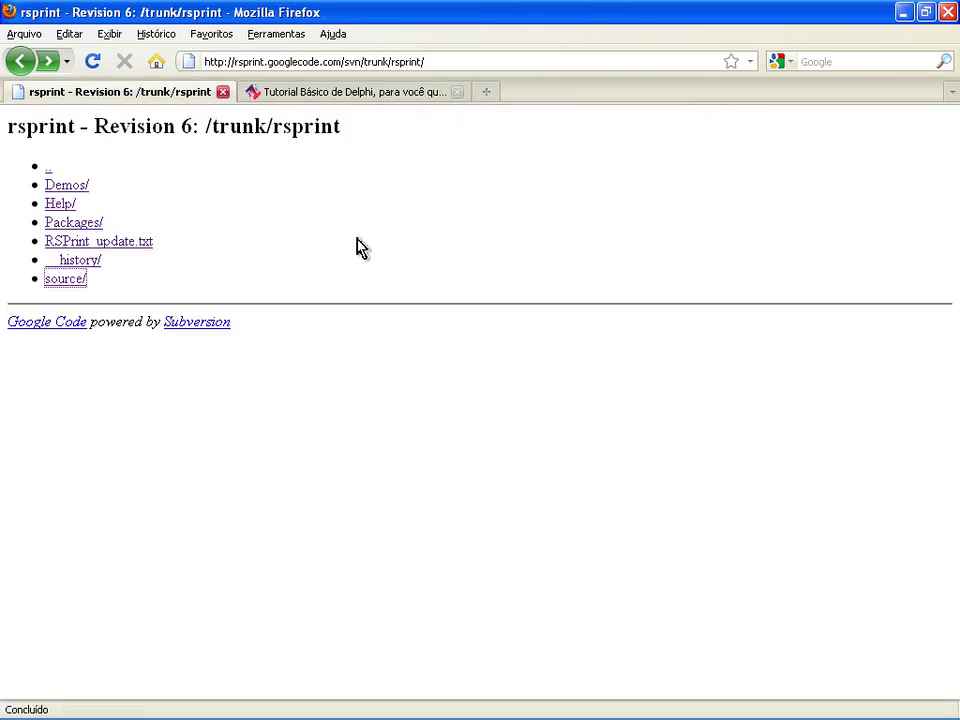
click(903, 12)
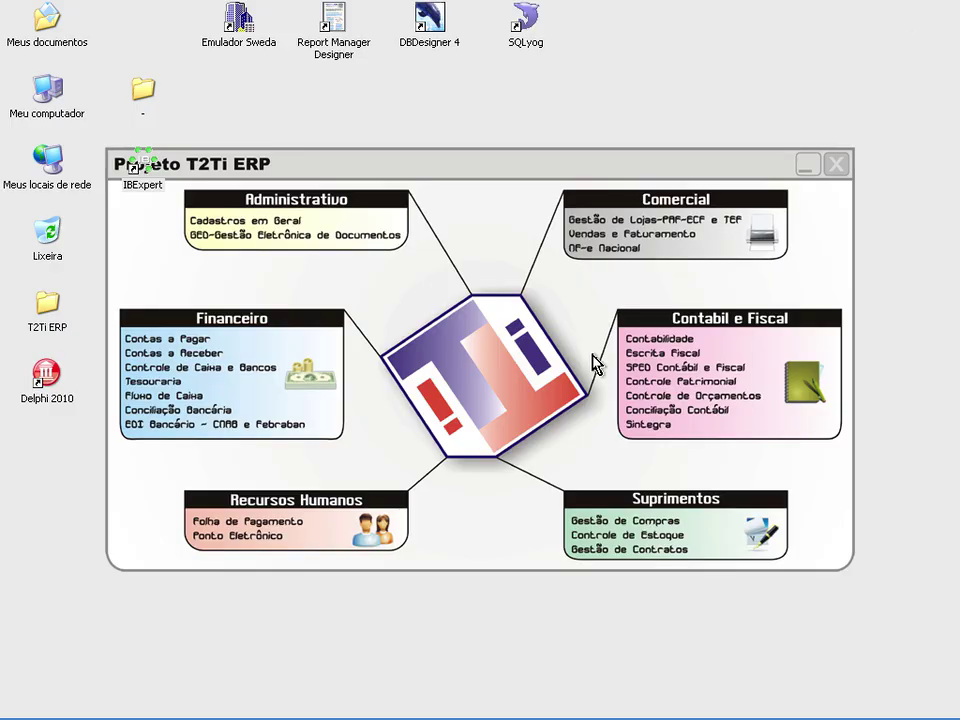
Step: Open the source folder of C:\Componentes\RSPrint in Windows Explorer and switch to Delphi 2010
key(alt+Tab)
key(Tab)
key(Tab)
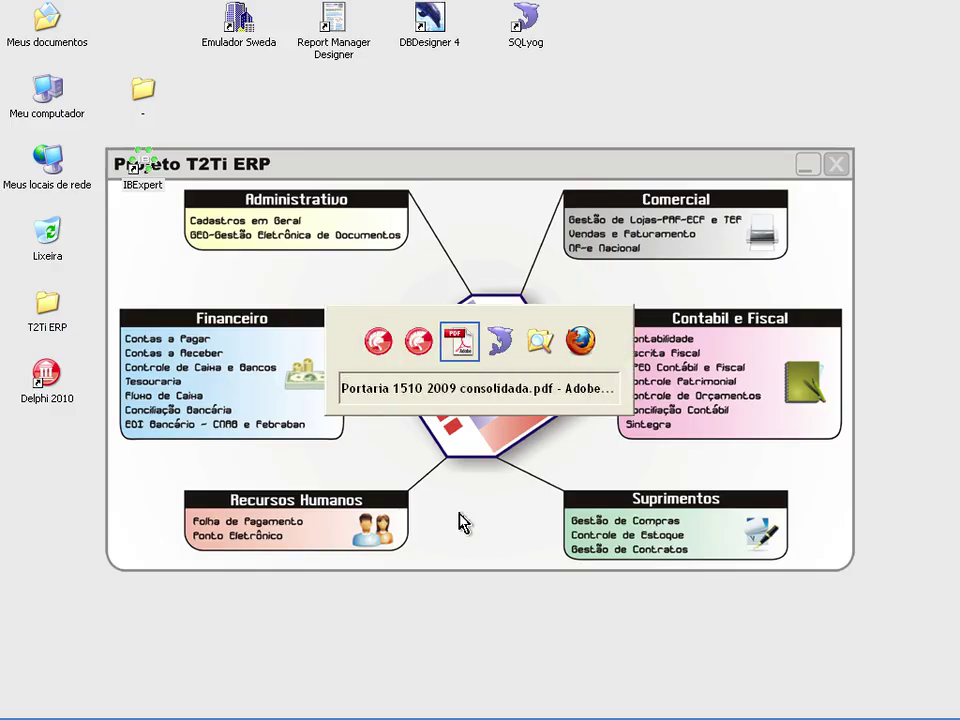
key(Tab)
key(Tab)
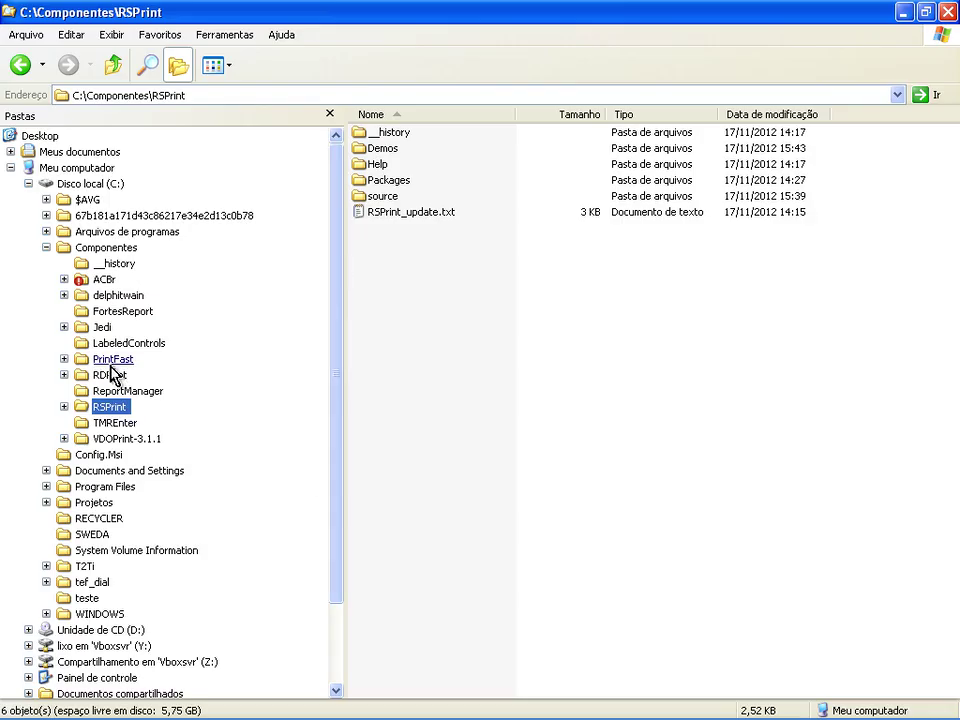
click(64, 407)
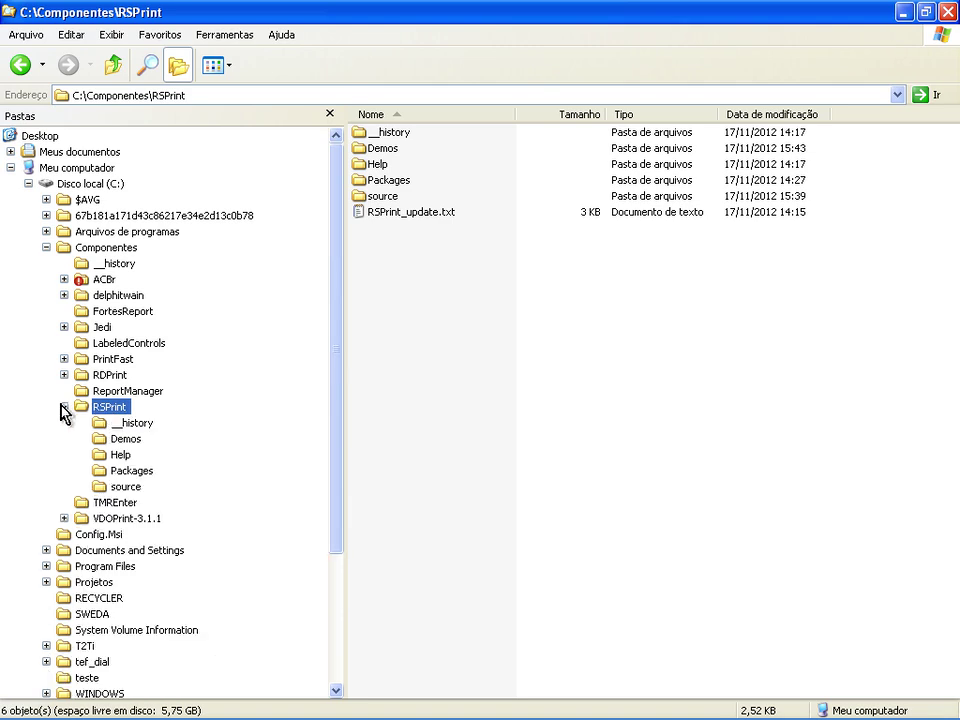
click(118, 488)
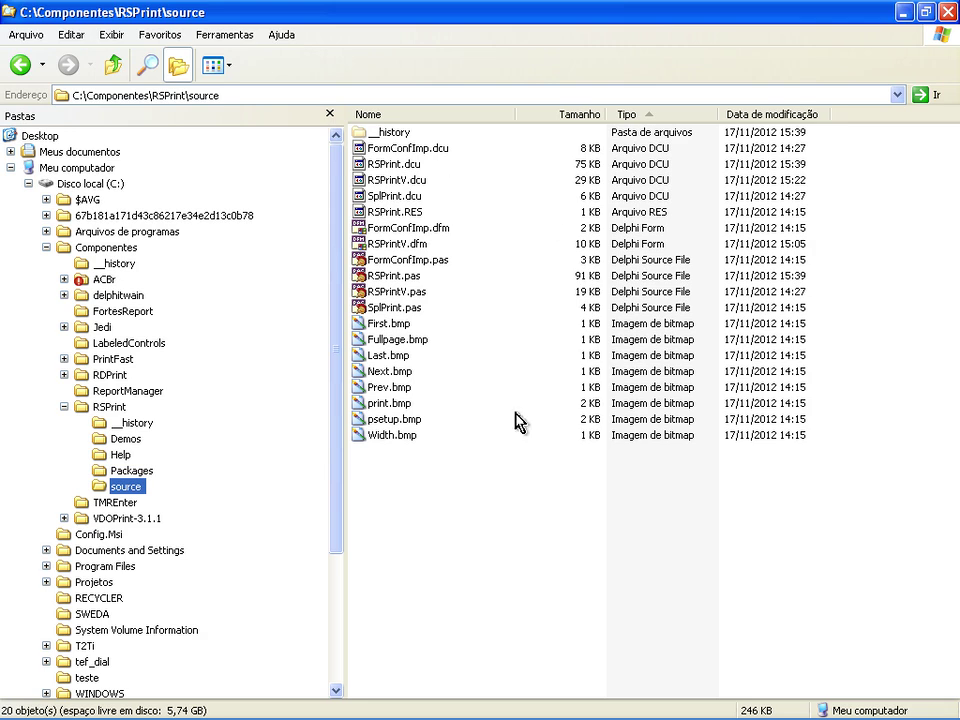
key(alt+Tab)
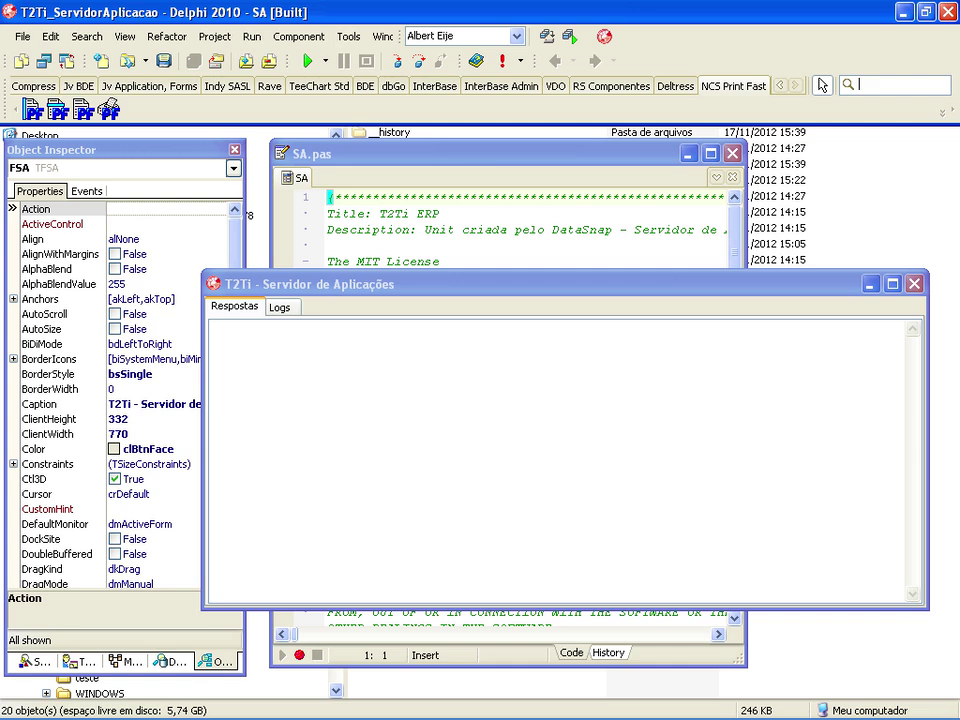
click(347, 37)
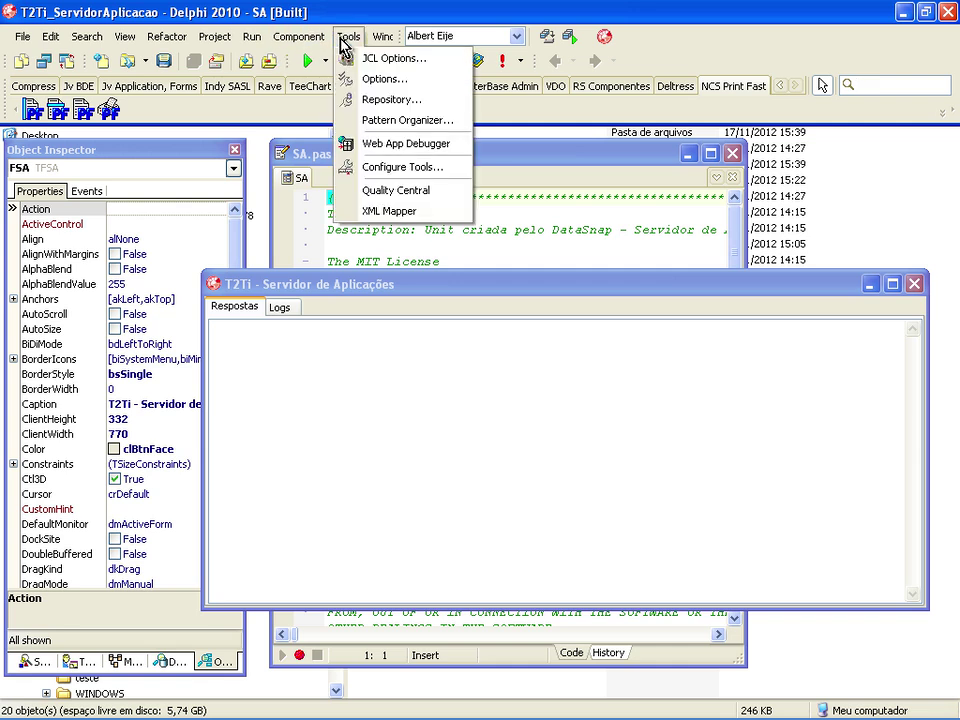
click(400, 100)
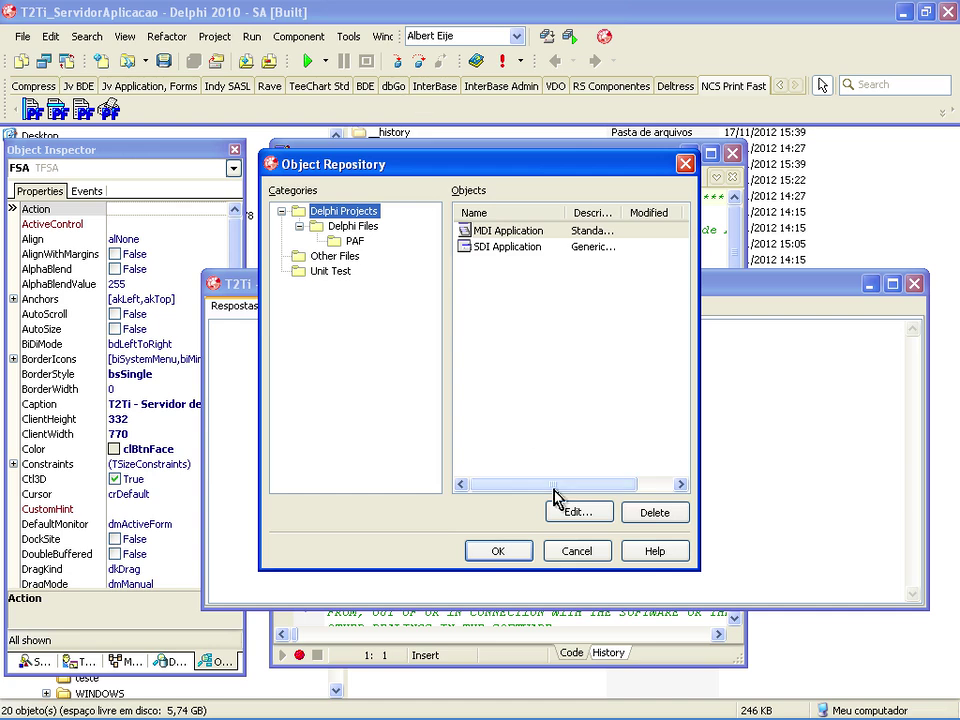
click(577, 551)
Step: Review the ordered list of library paths in the Library - Win32 options and leave without saving changes
click(348, 36)
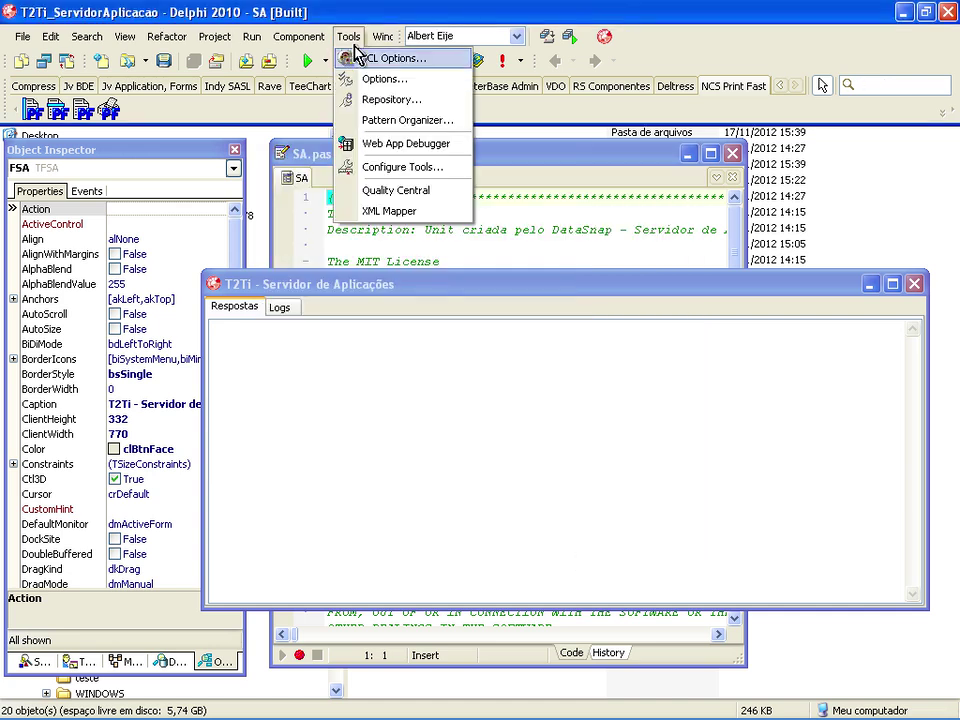
click(382, 84)
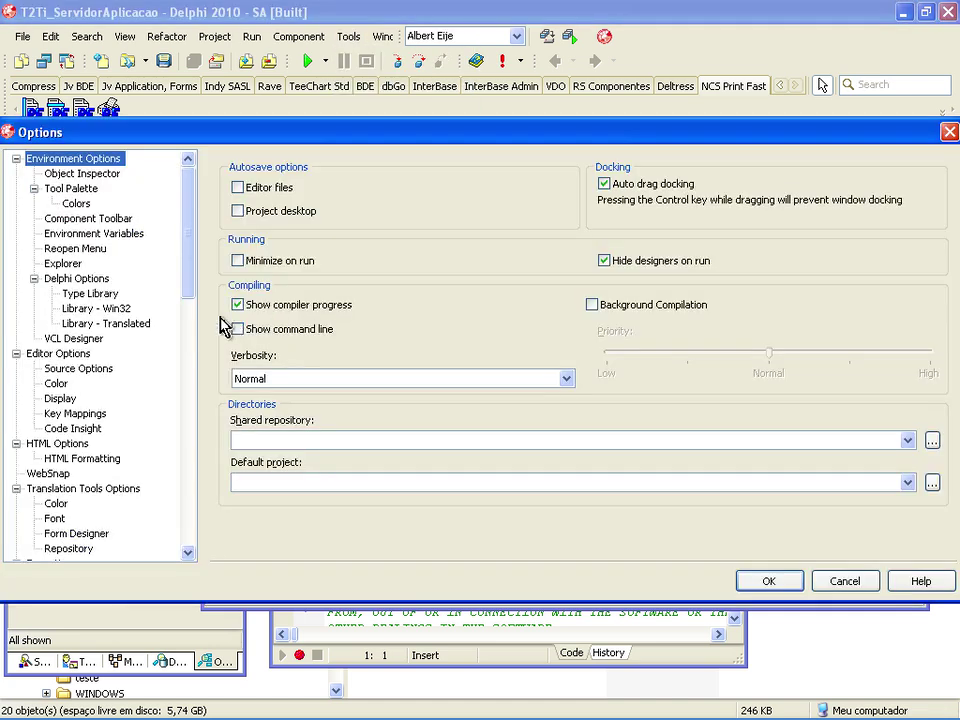
click(85, 310)
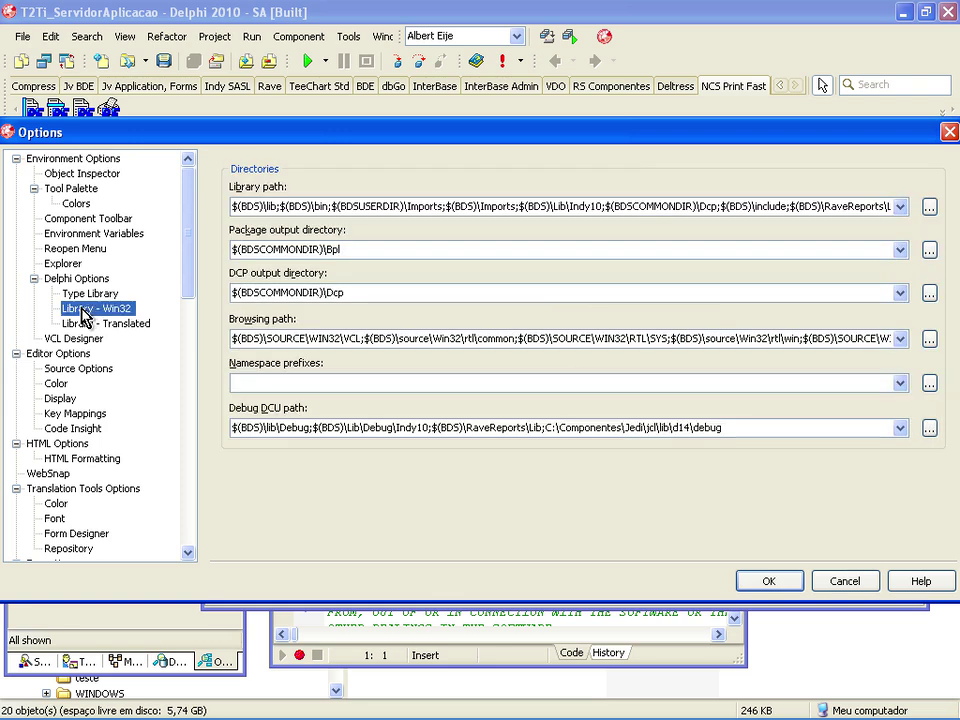
click(929, 207)
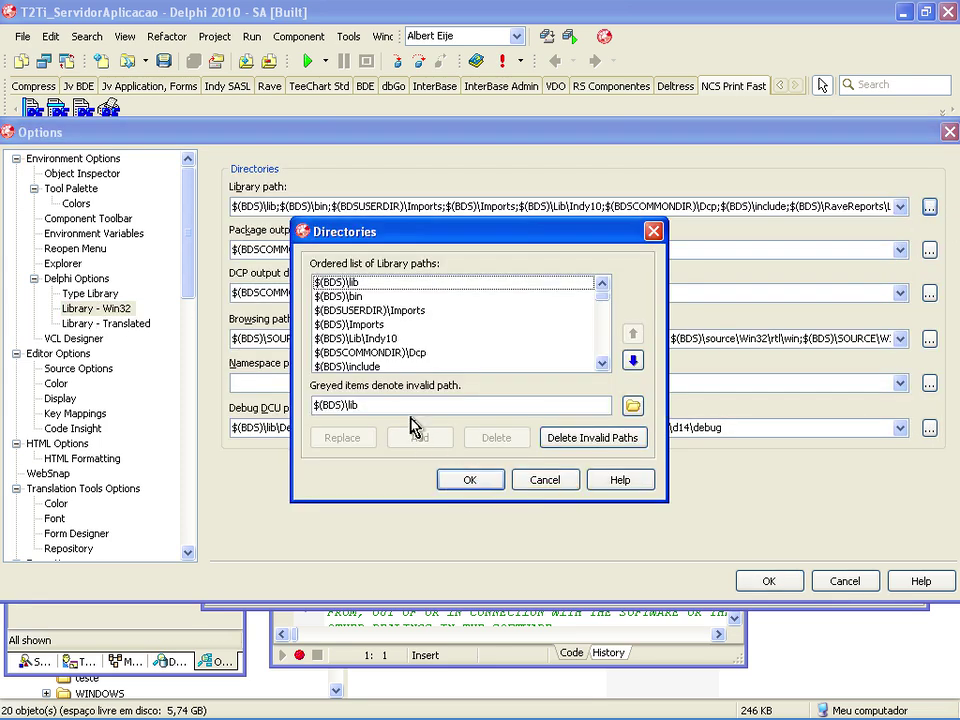
drag(405, 410, 253, 403)
click(553, 485)
click(850, 583)
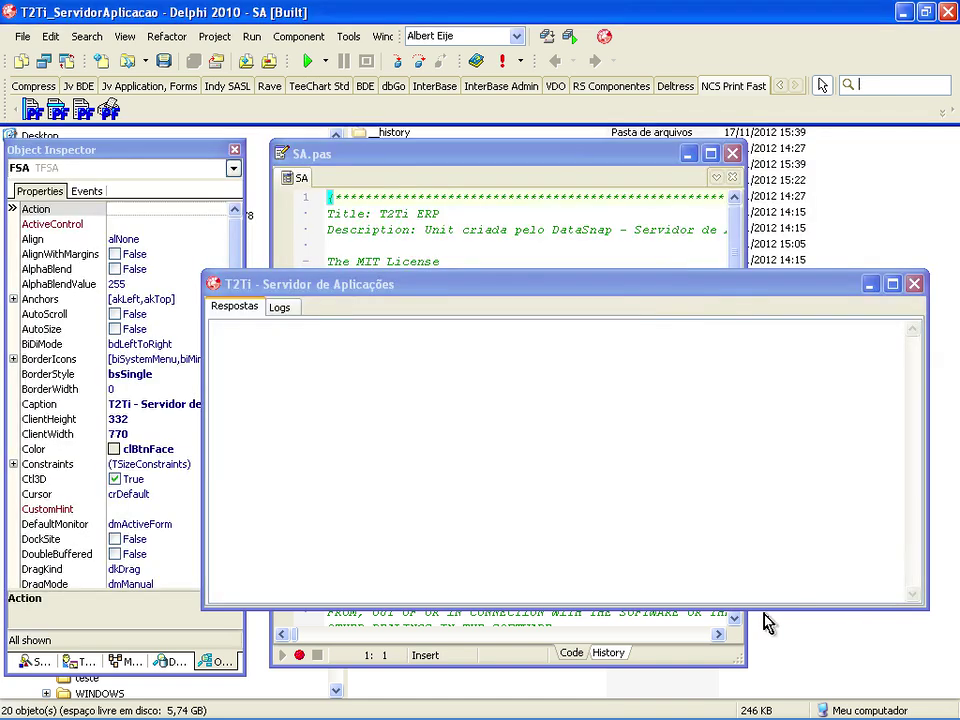
Step: View the RSPrint Packages folder in Windows Explorer and return to Delphi 2010
key(alt+Tab)
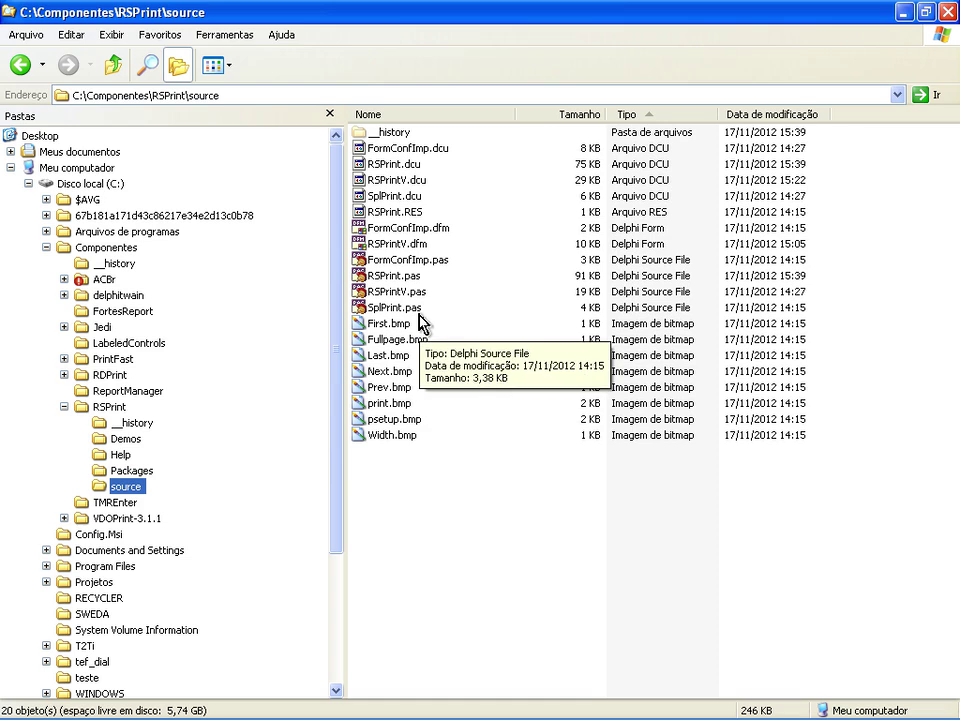
click(144, 471)
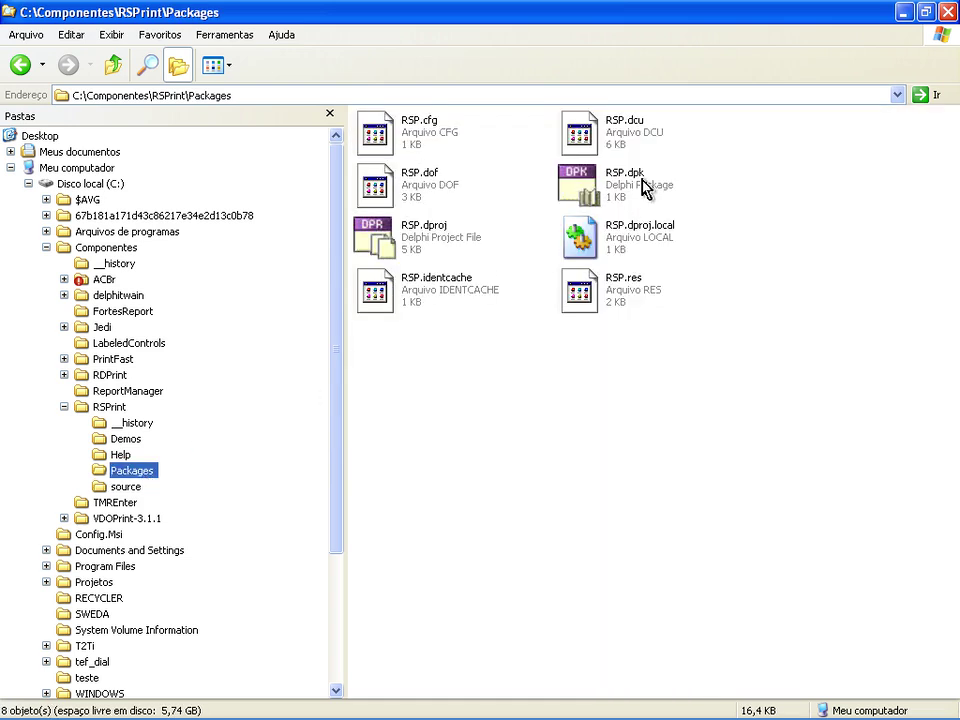
key(alt+Tab)
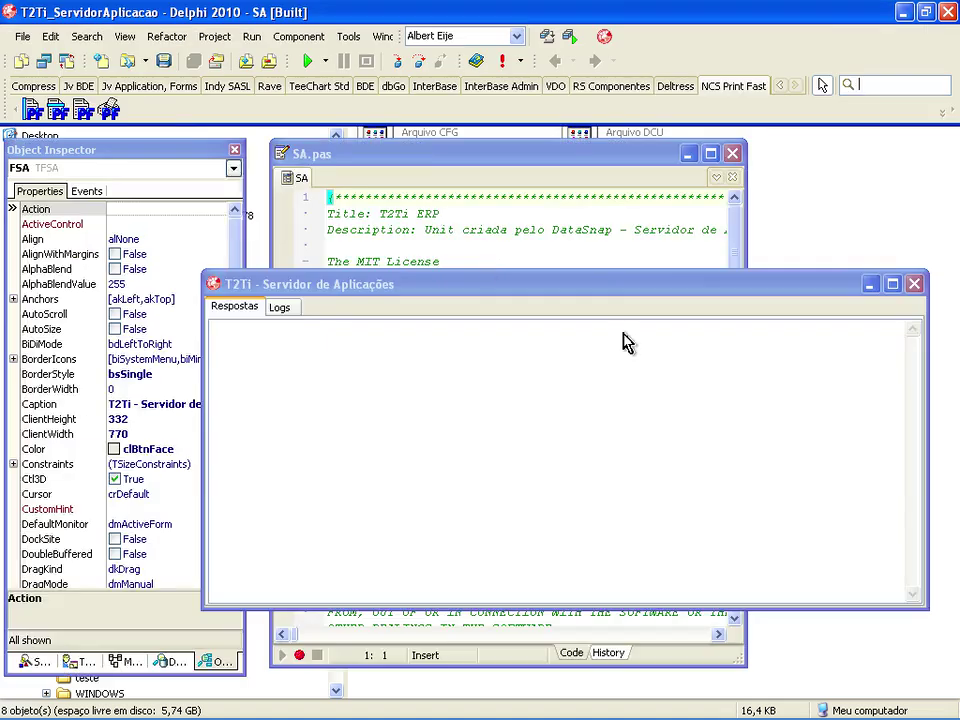
Step: Close all open files of the T2Ti_ServidorAplicacao project
click(123, 62)
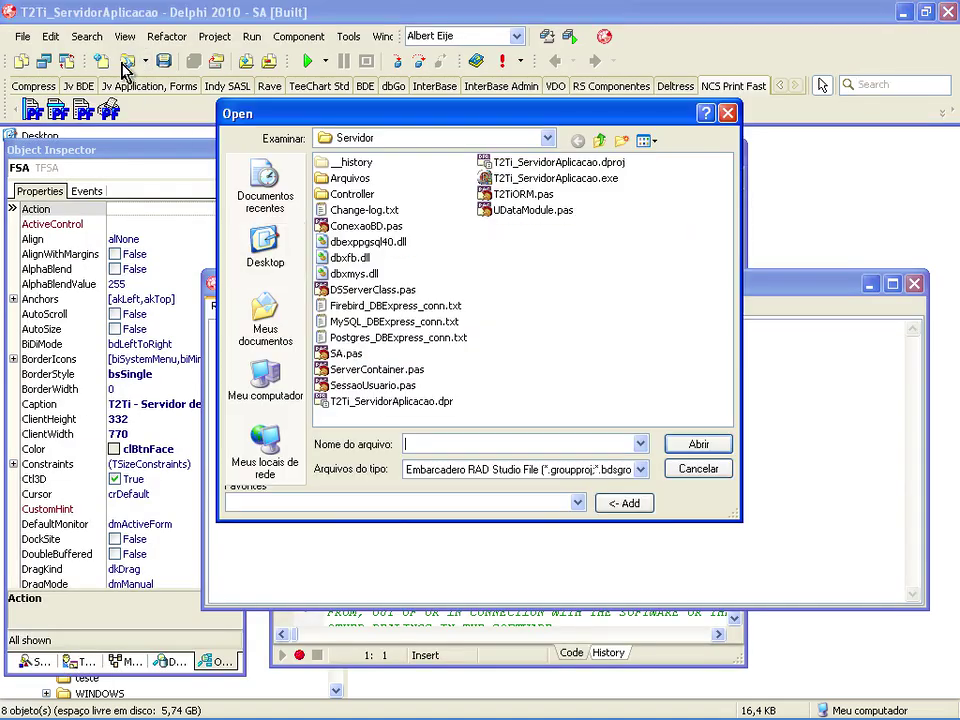
click(668, 486)
click(22, 36)
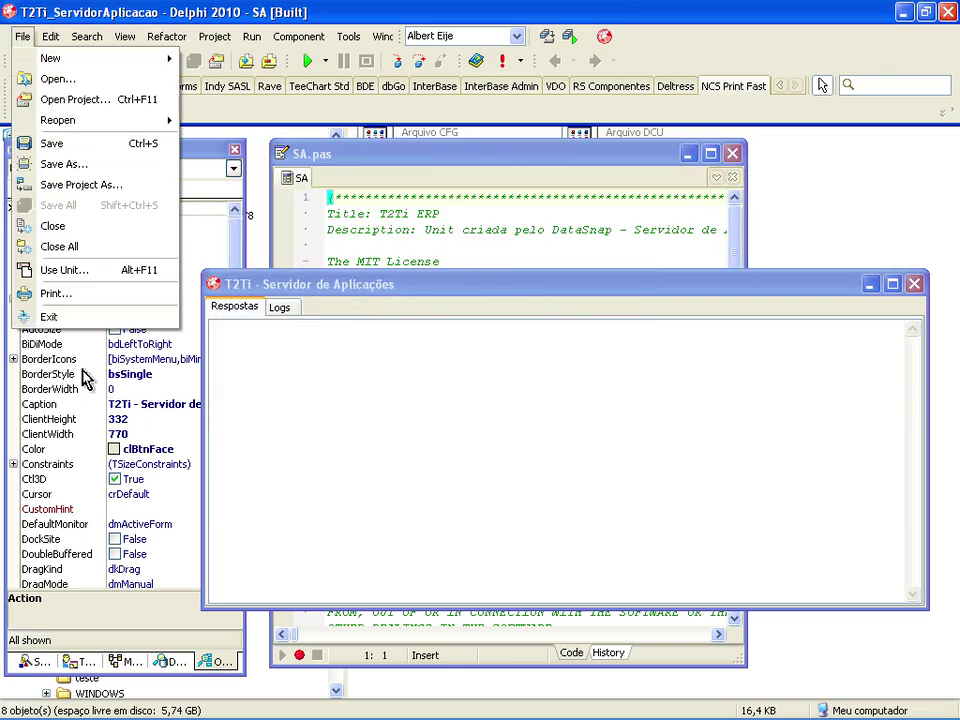
click(96, 246)
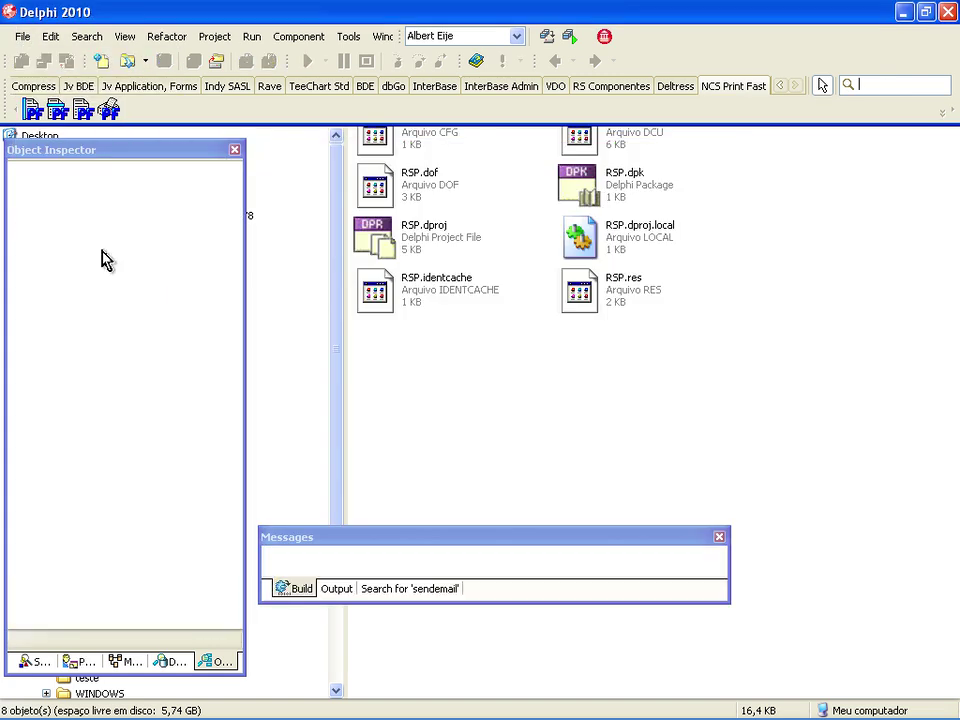
Step: Open the package file RSP.dpk from the Packages folder inside Componentes\RSPrint
click(124, 61)
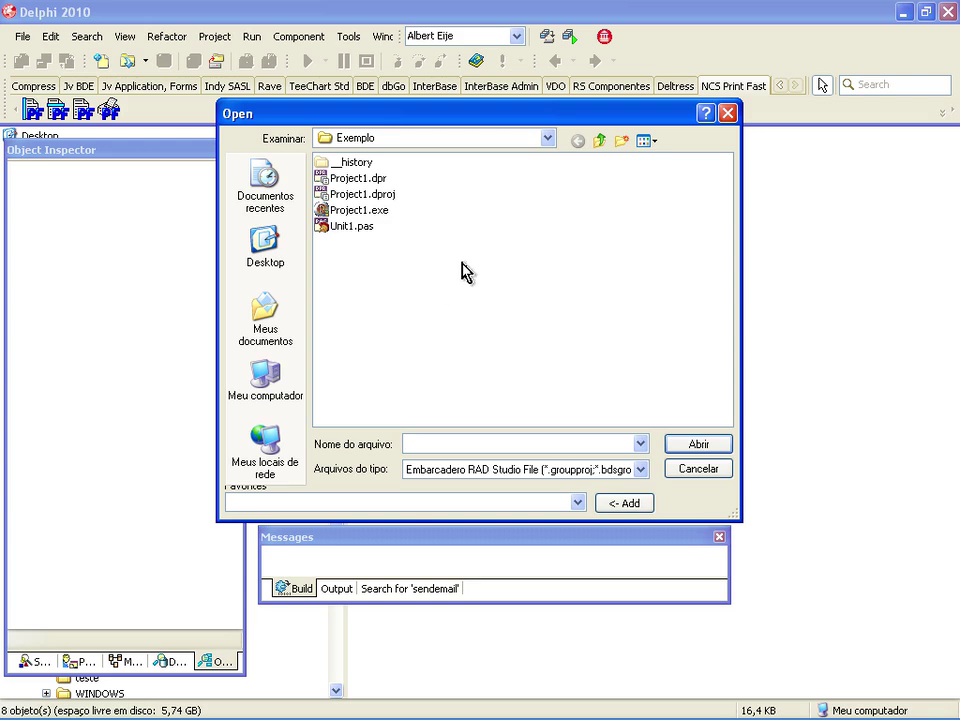
click(598, 141)
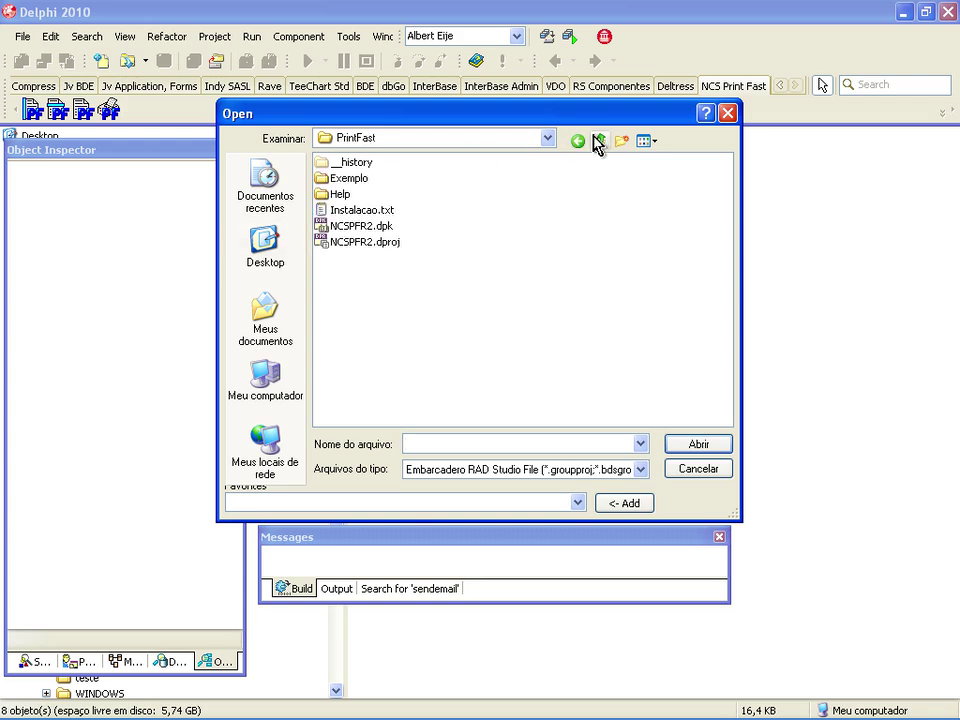
click(598, 141)
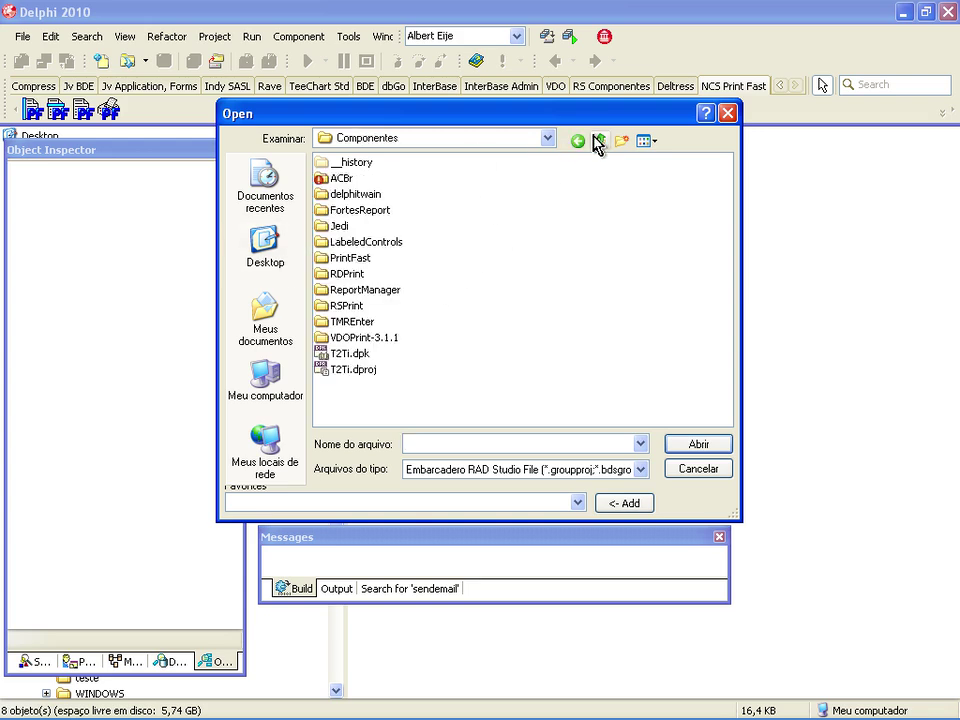
double_click(352, 308)
double_click(354, 210)
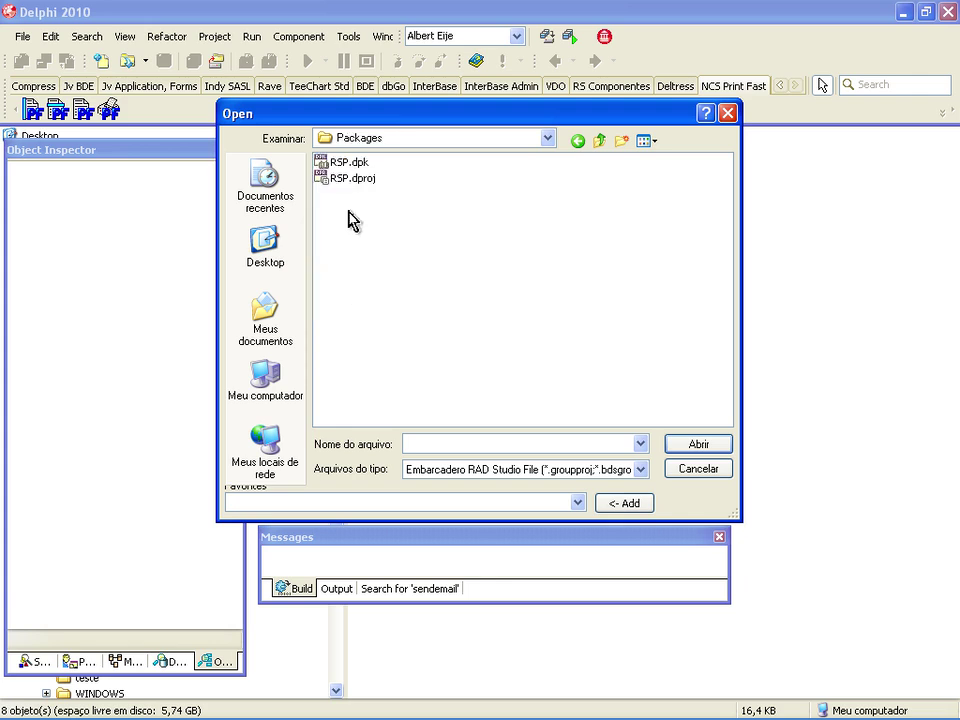
click(340, 162)
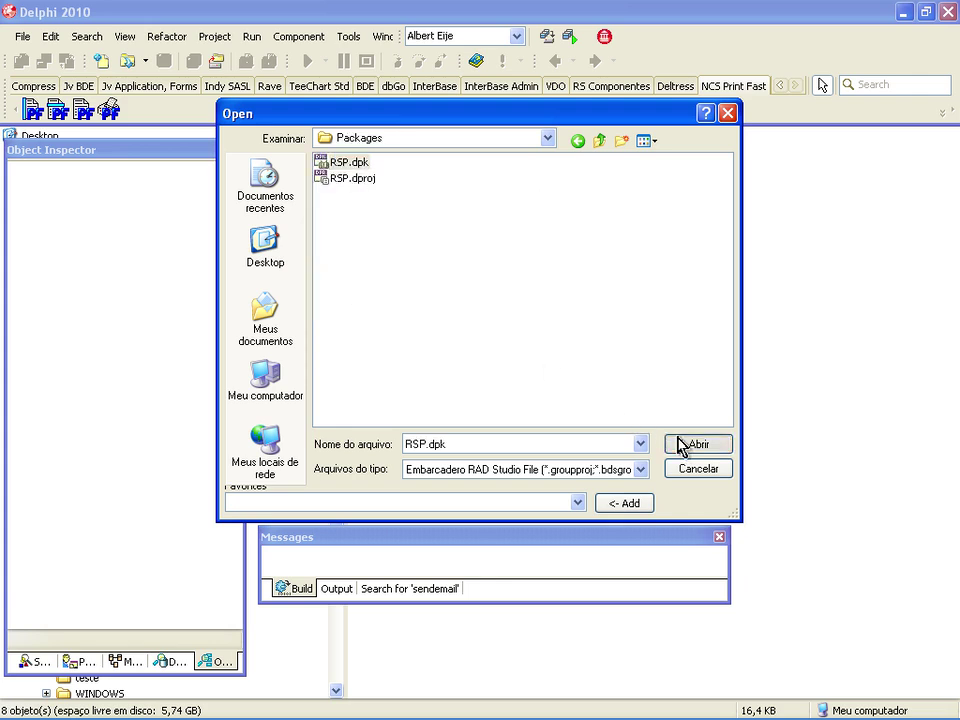
click(680, 445)
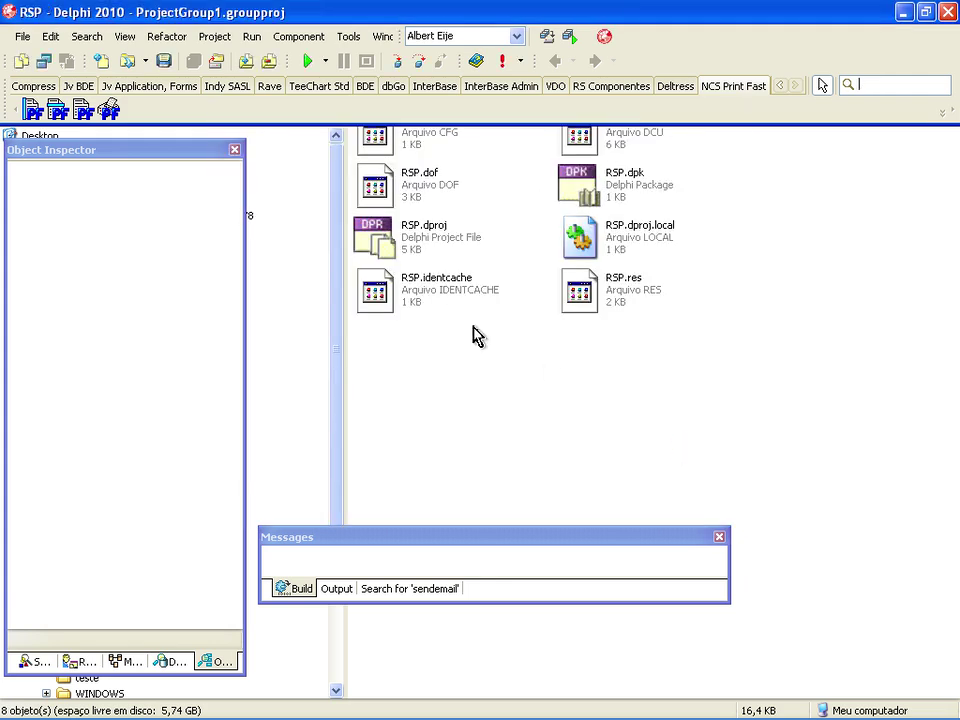
Step: Try to build the RSP package and close all open projects
click(214, 38)
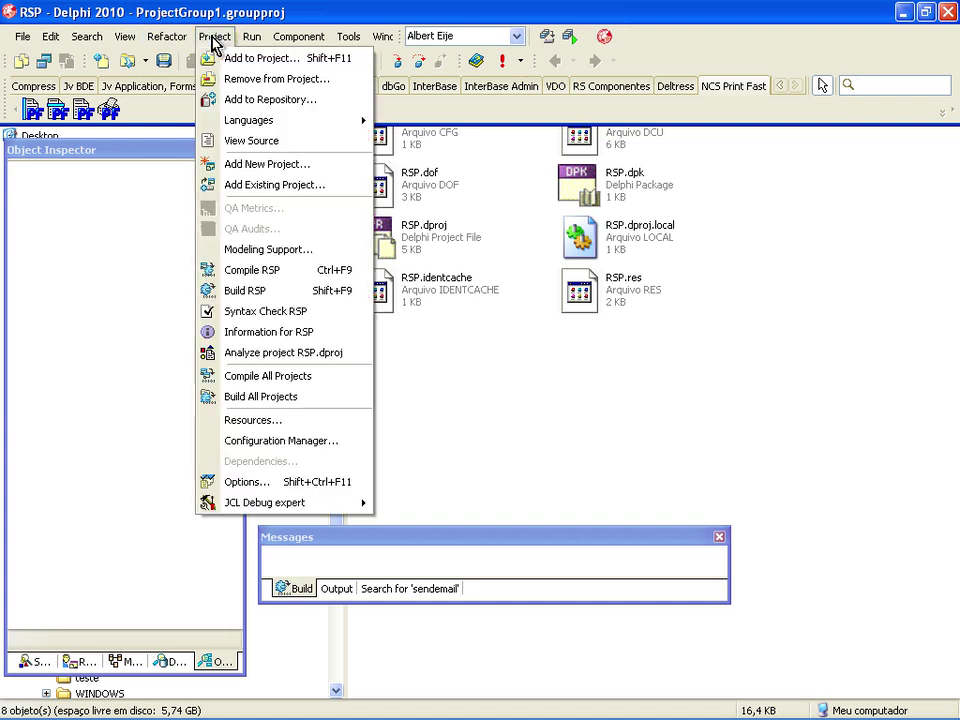
click(281, 283)
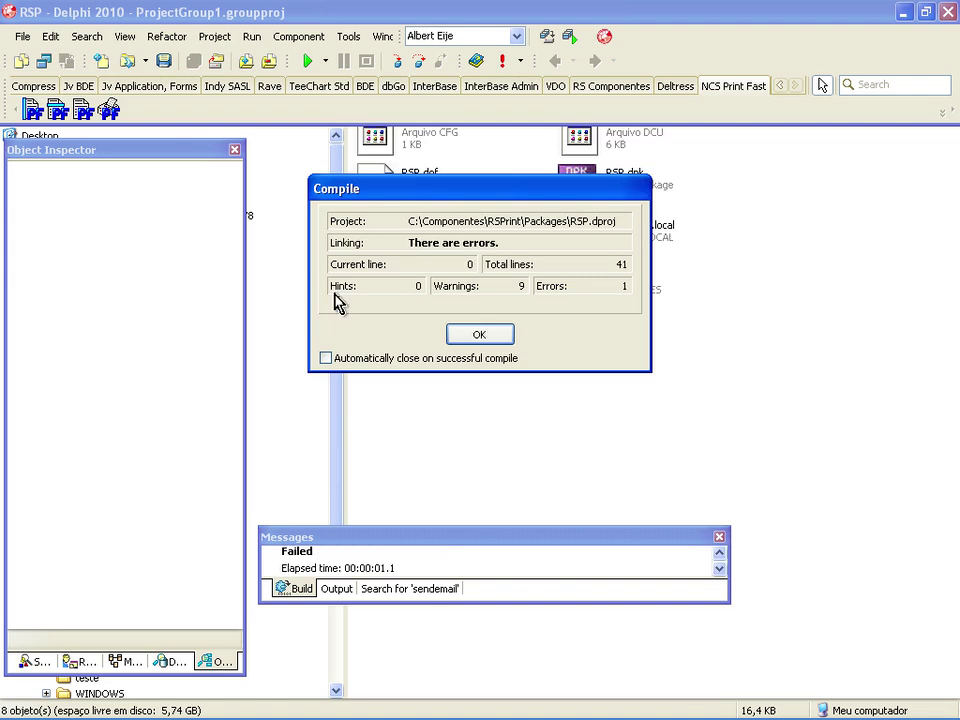
click(476, 333)
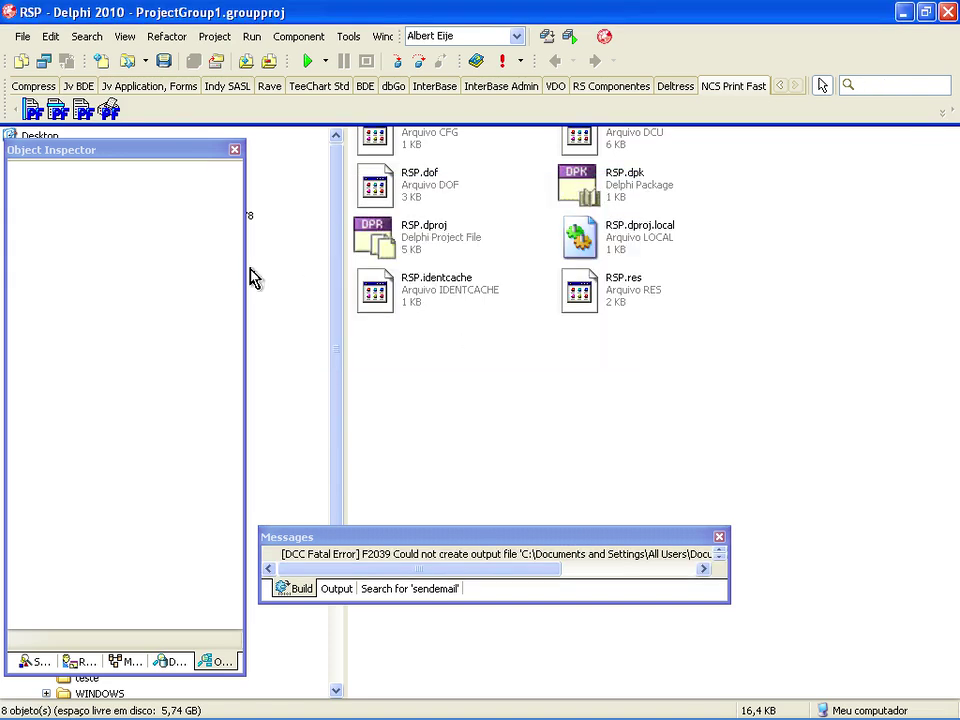
click(22, 37)
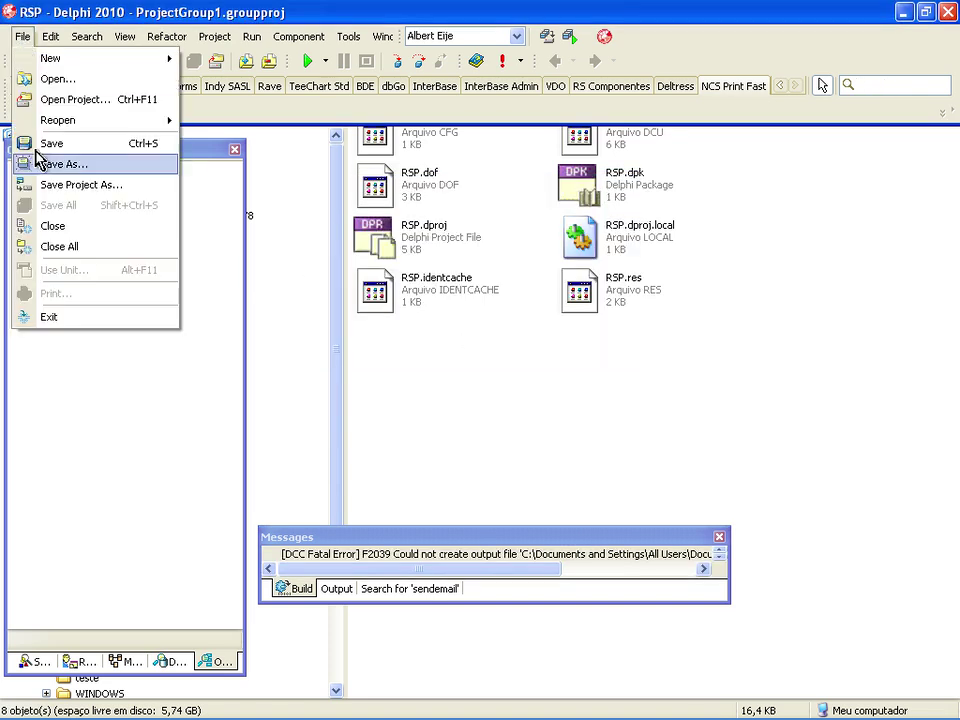
click(59, 246)
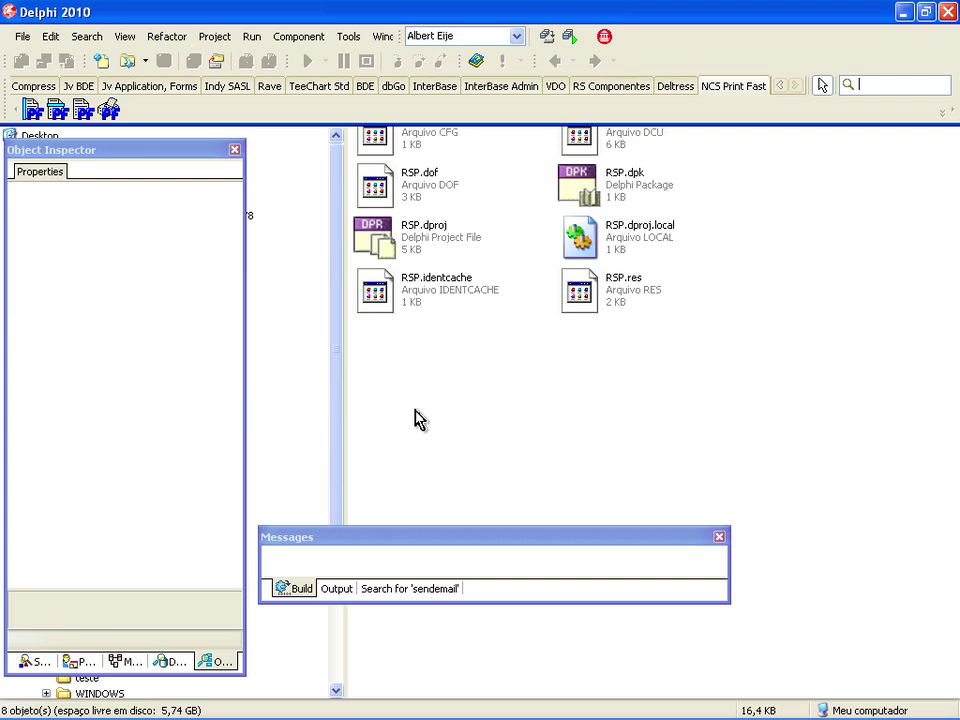
Step: Switch to Windows Explorer and open the shared documents folder RAD Studio\7.0\Bpl
key(alt+Tab)
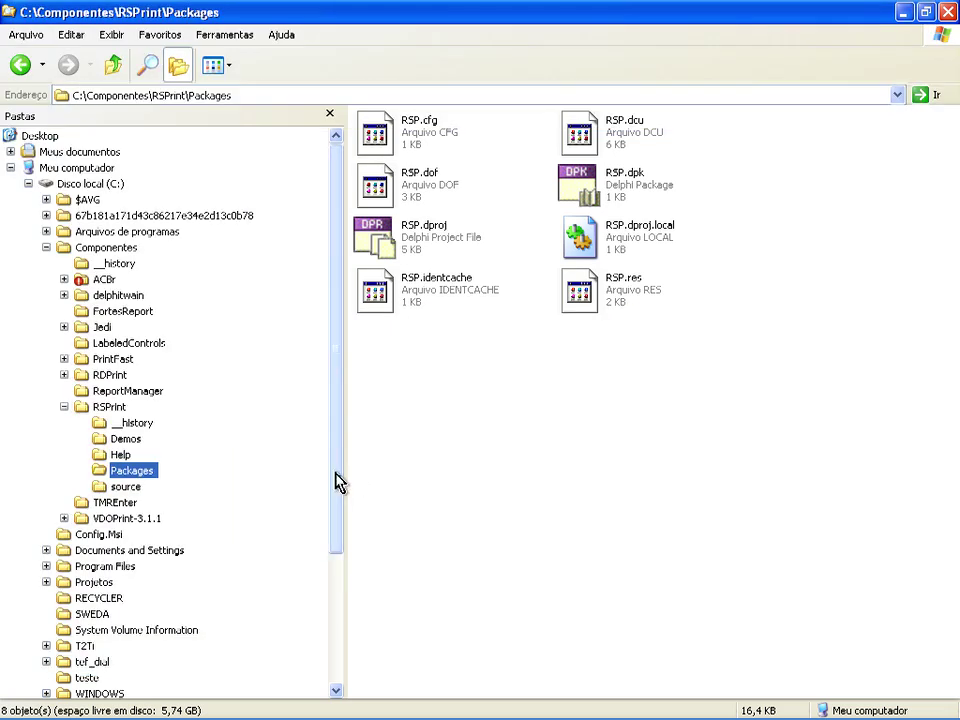
drag(336, 480, 337, 622)
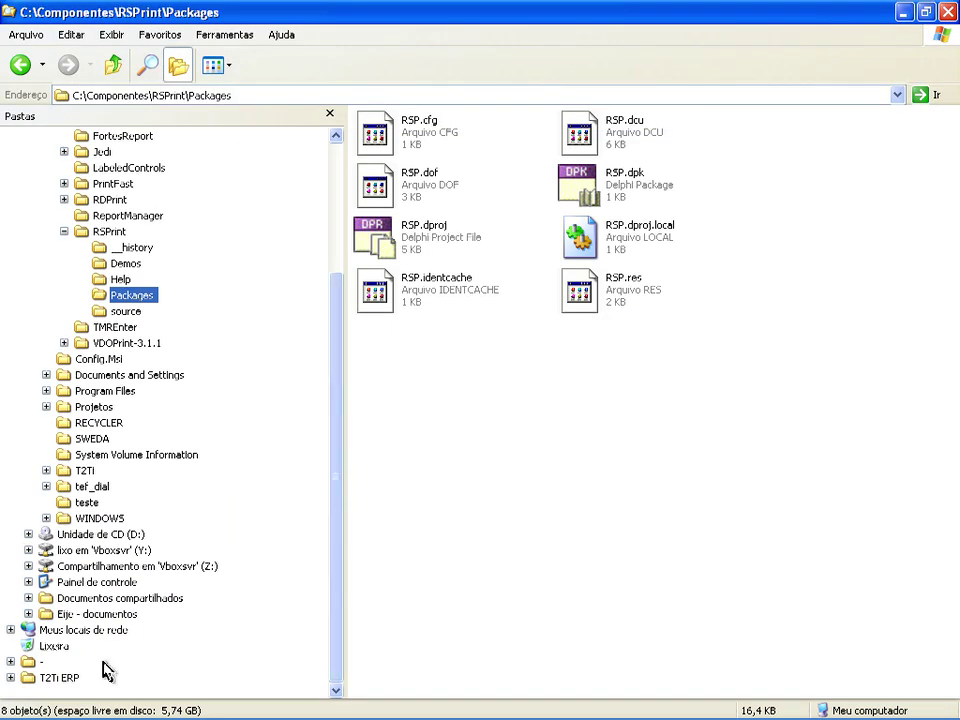
click(27, 598)
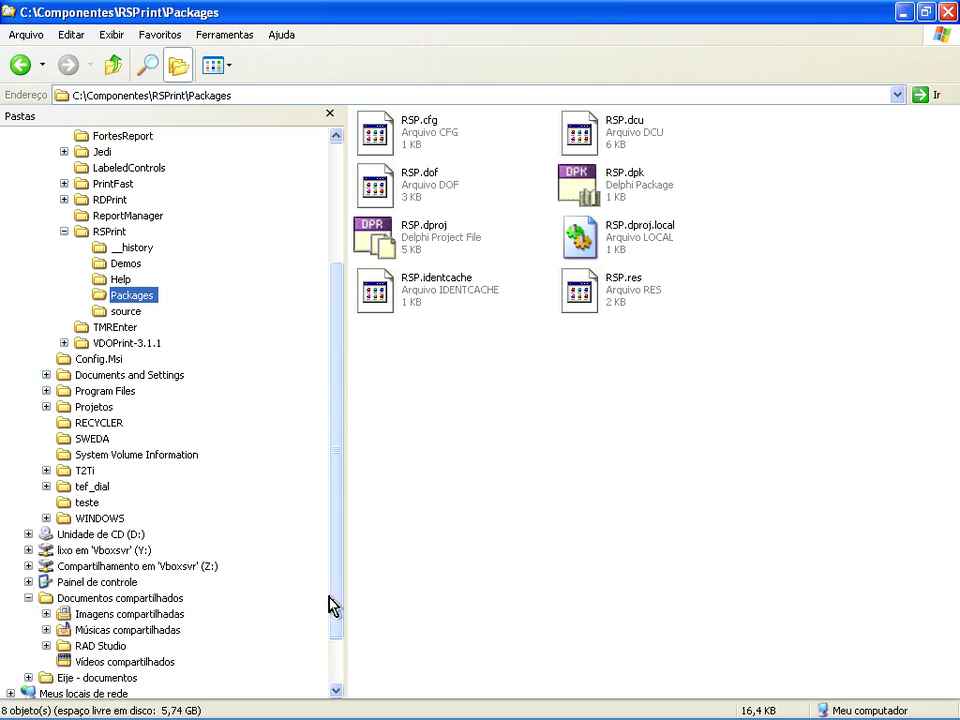
drag(333, 606, 332, 658)
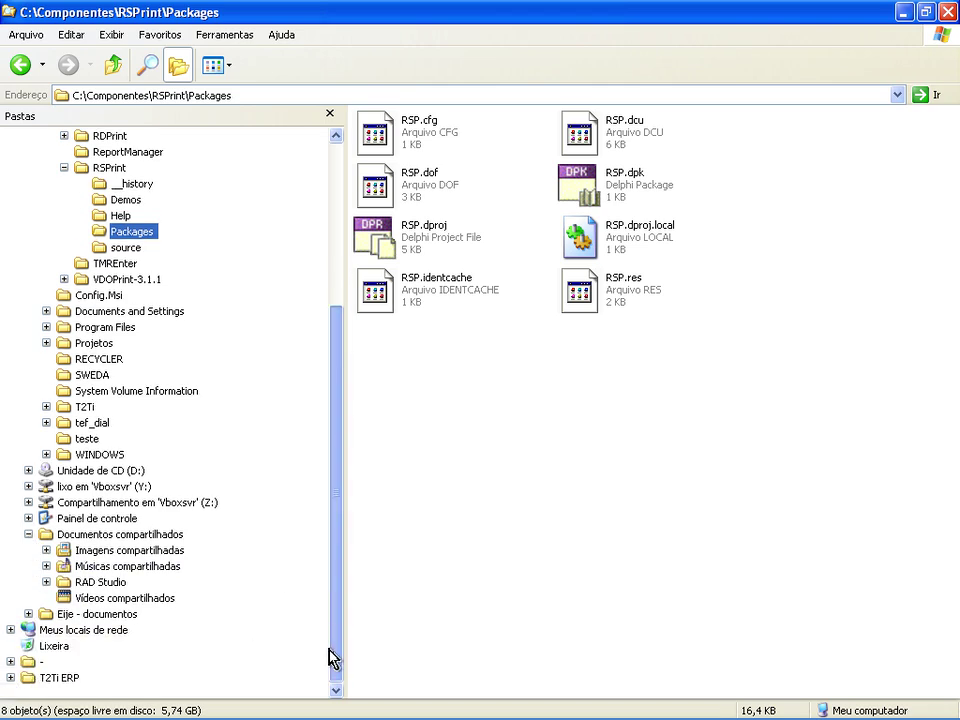
click(45, 582)
click(64, 598)
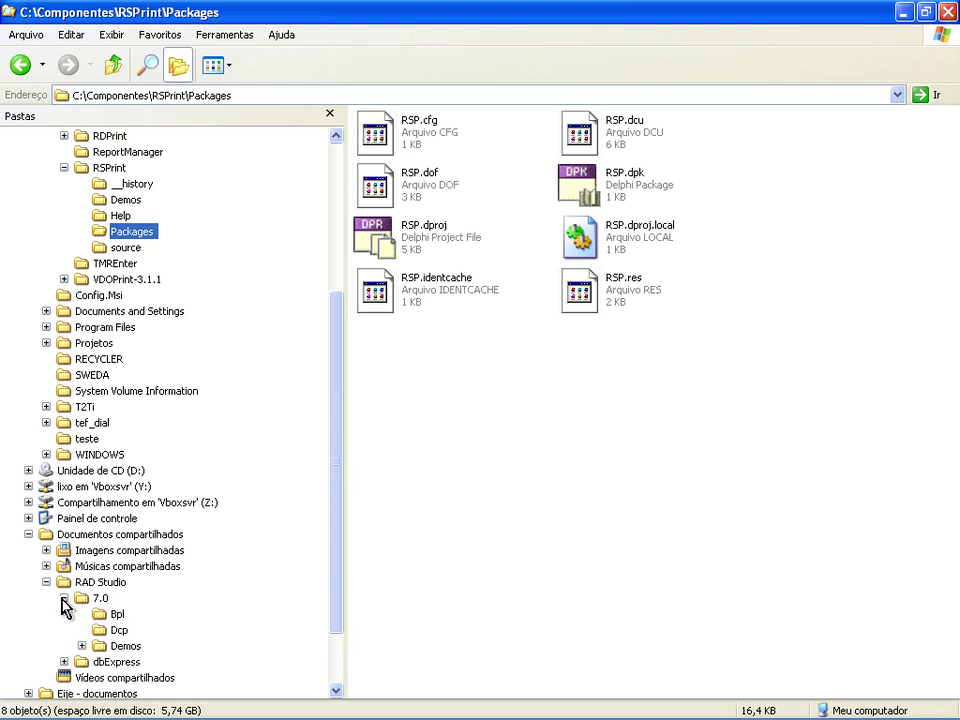
click(115, 614)
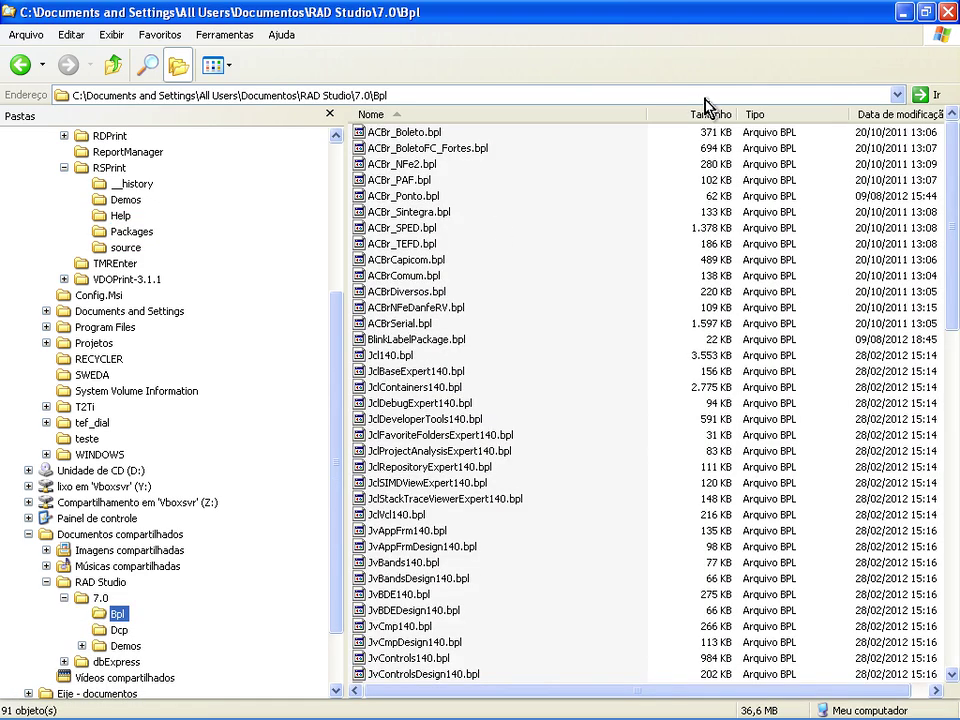
Step: Sort the Bpl folder by modification date, newest first, and select RSP.bpl
click(878, 116)
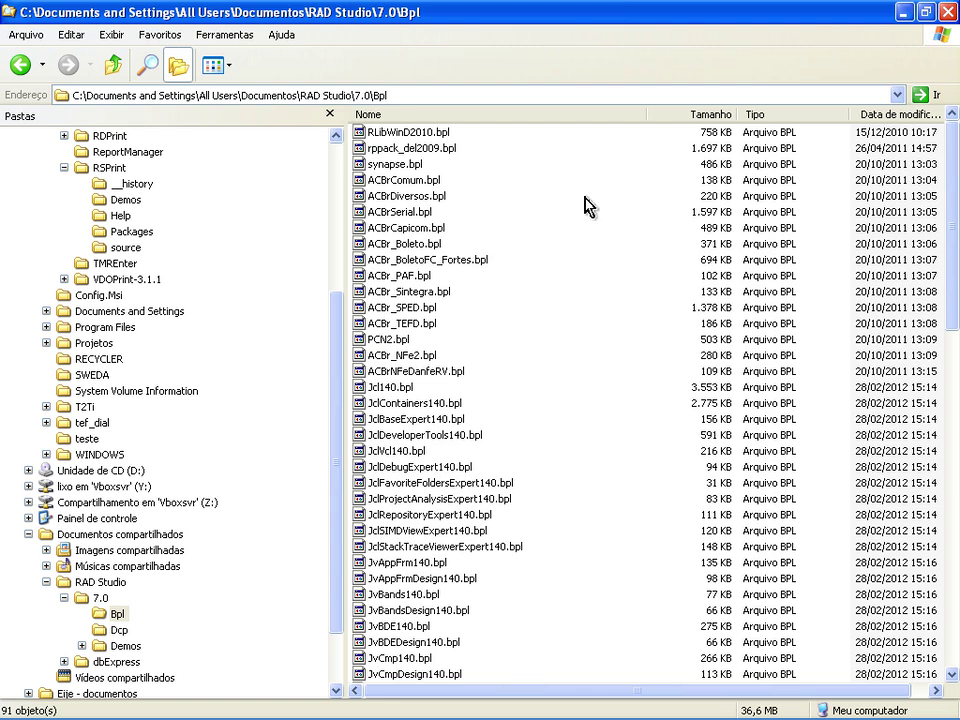
click(910, 124)
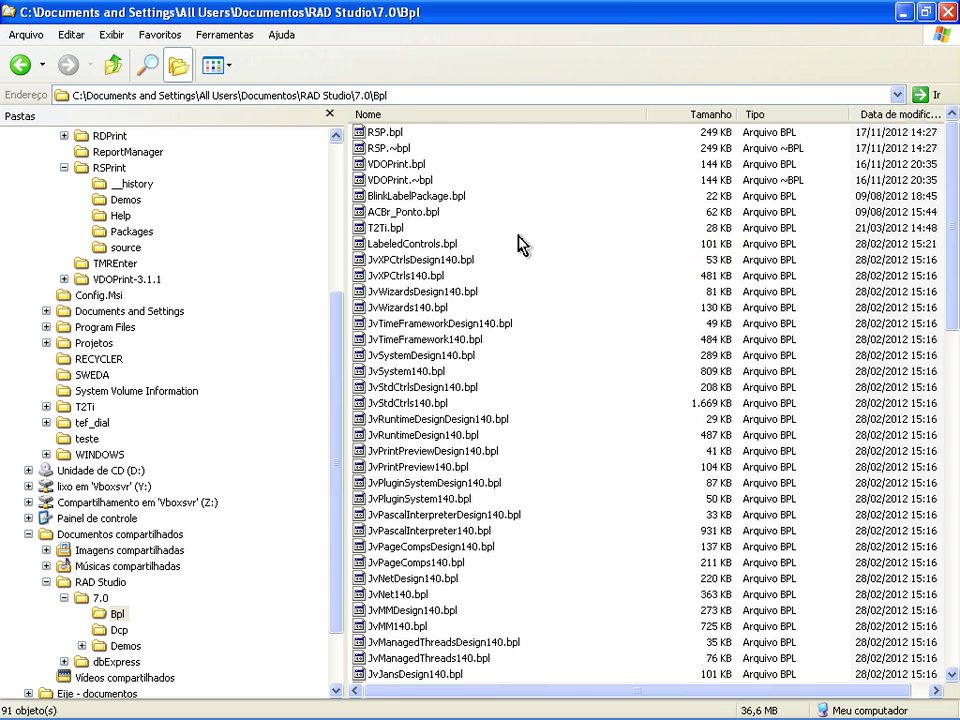
click(380, 134)
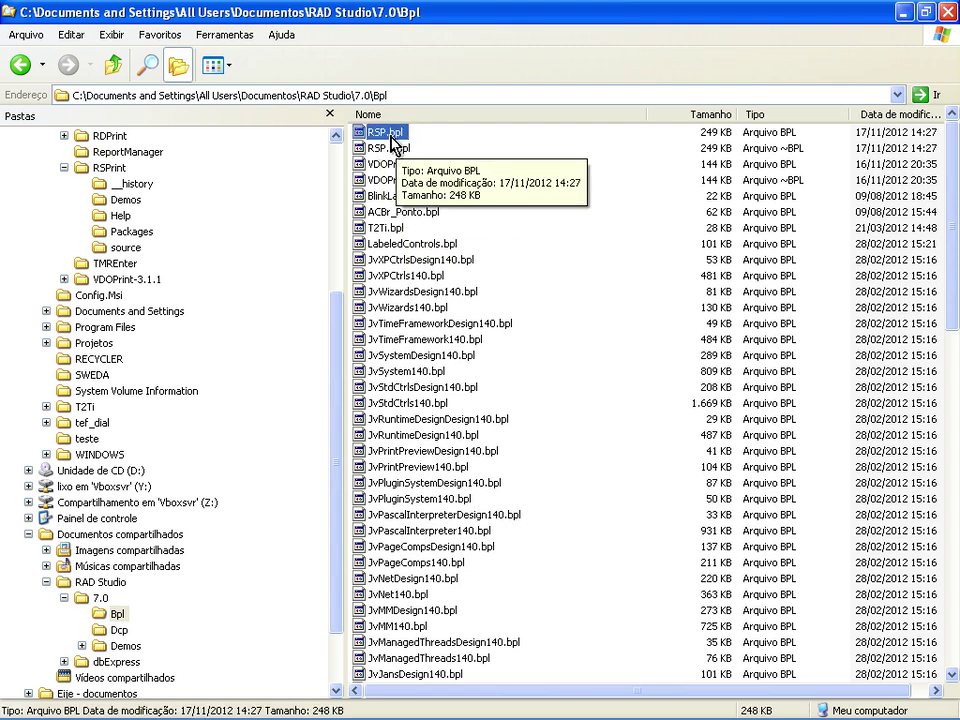
Step: Switch to Delphi 2010 and start adding a design package through Install Packages
key(alt+Tab)
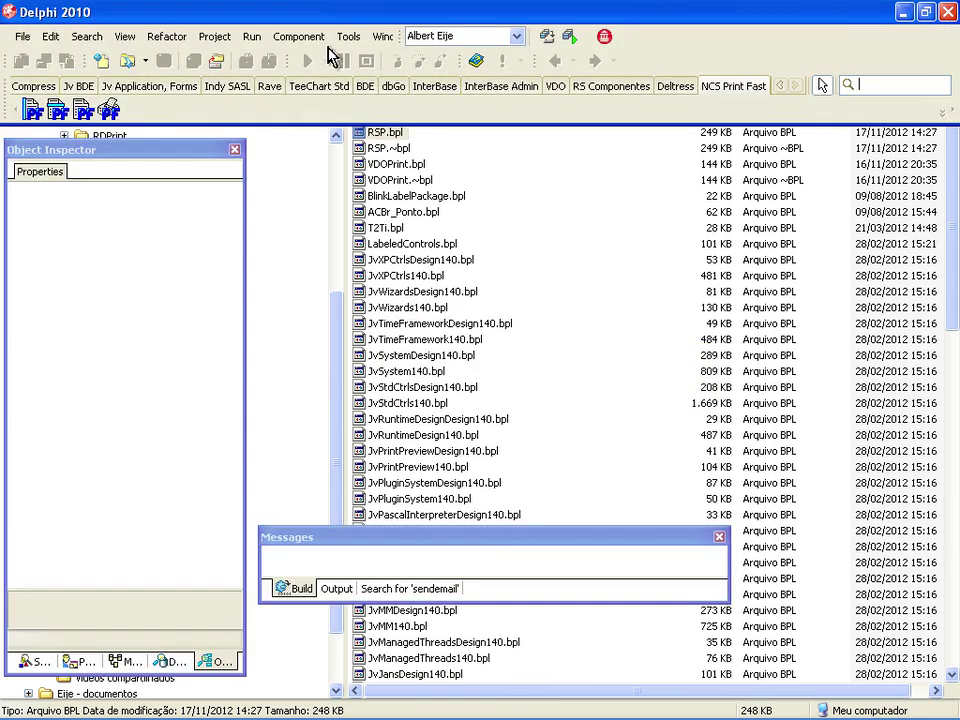
click(216, 37)
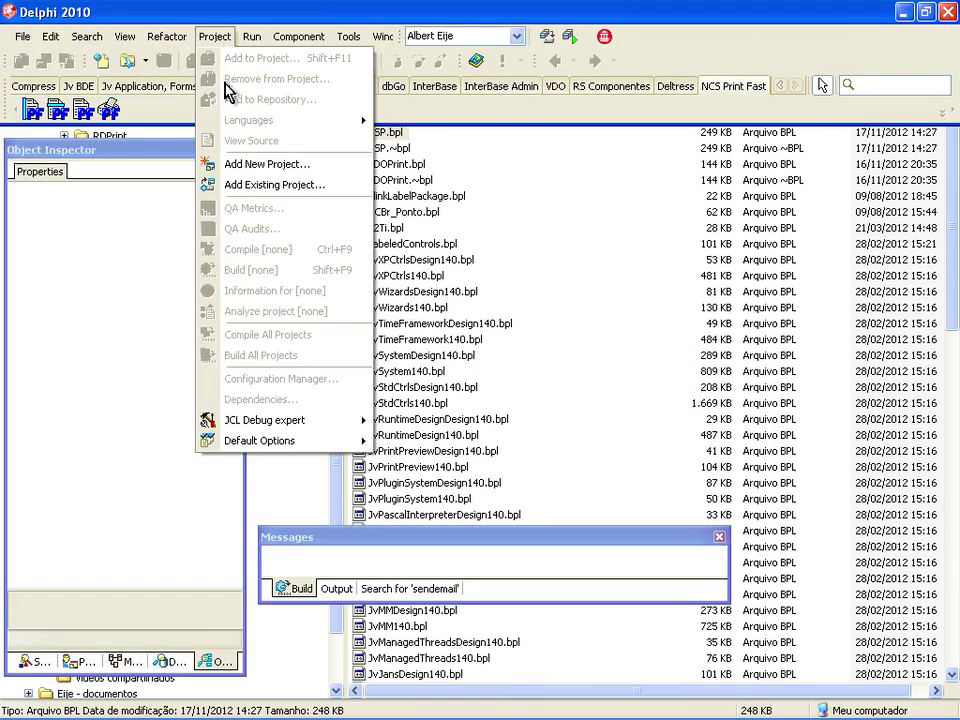
mouse_move(311, 36)
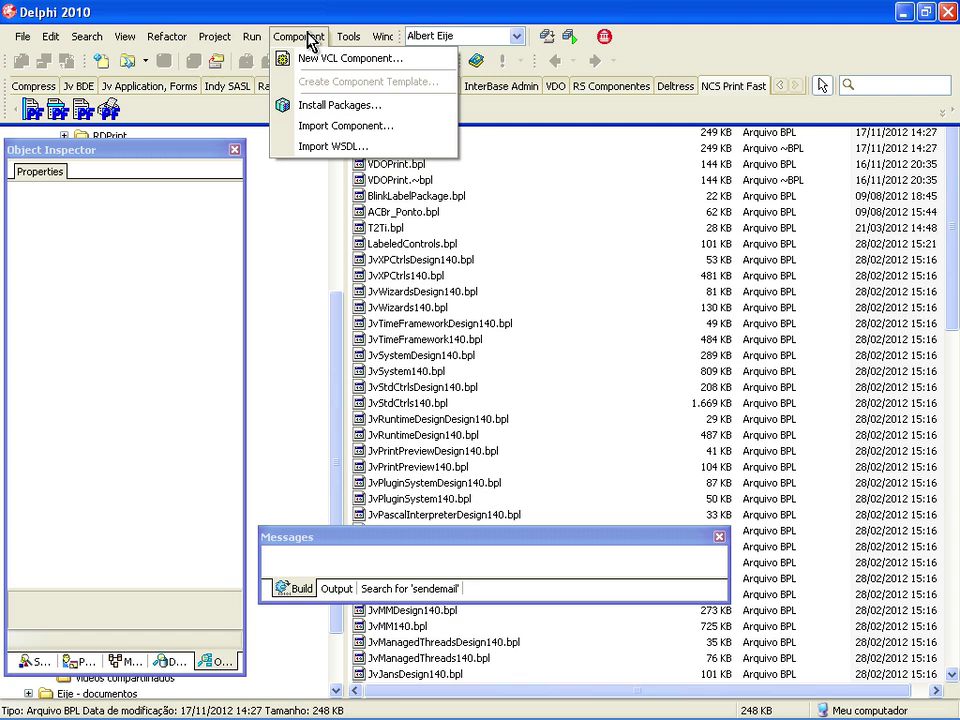
click(313, 106)
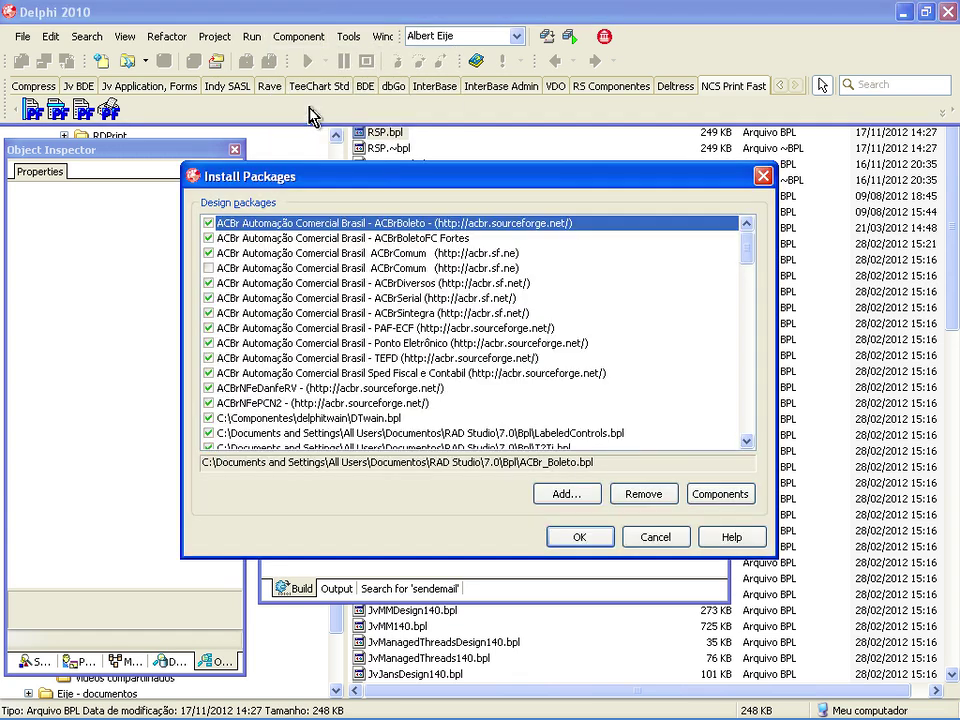
click(567, 500)
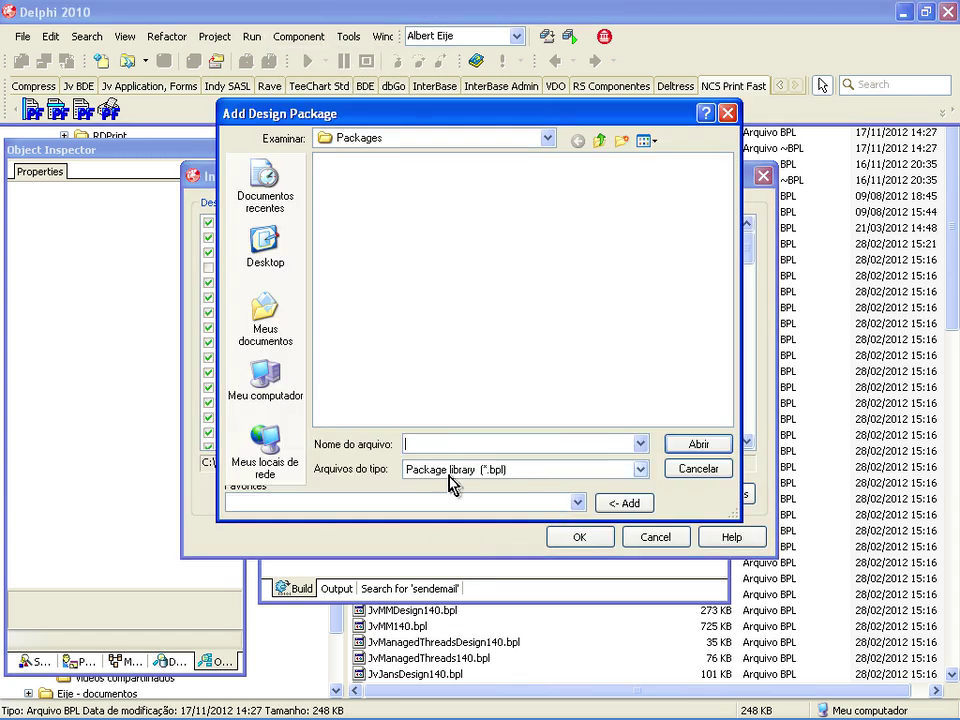
Step: Browse to the RAD Studio\7.0\Bpl folder in Documentos compartilhados for the design package
click(262, 382)
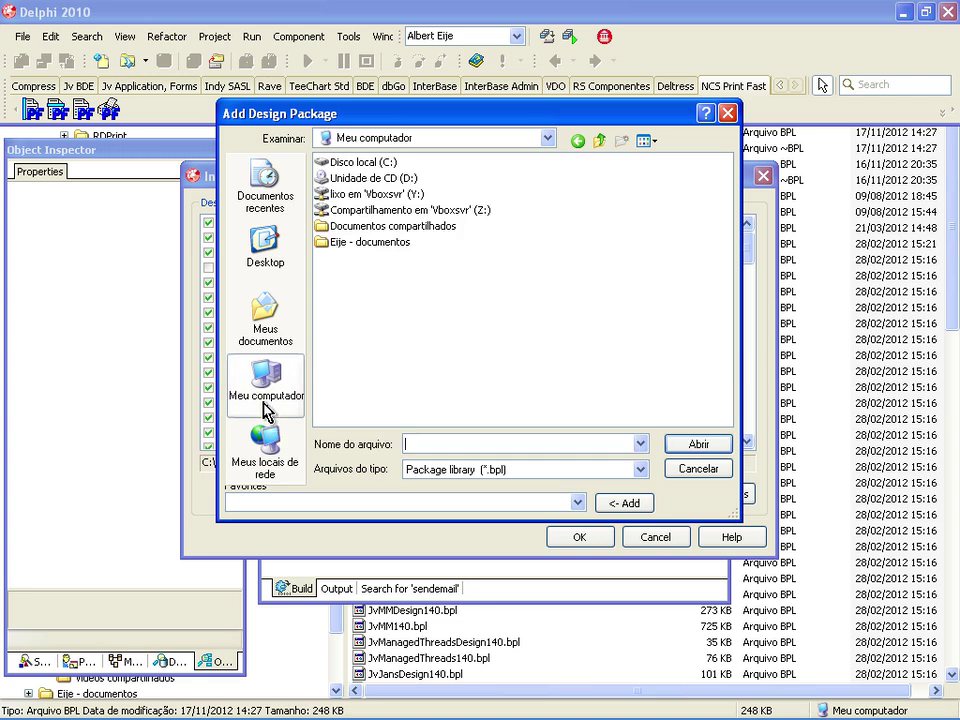
double_click(350, 242)
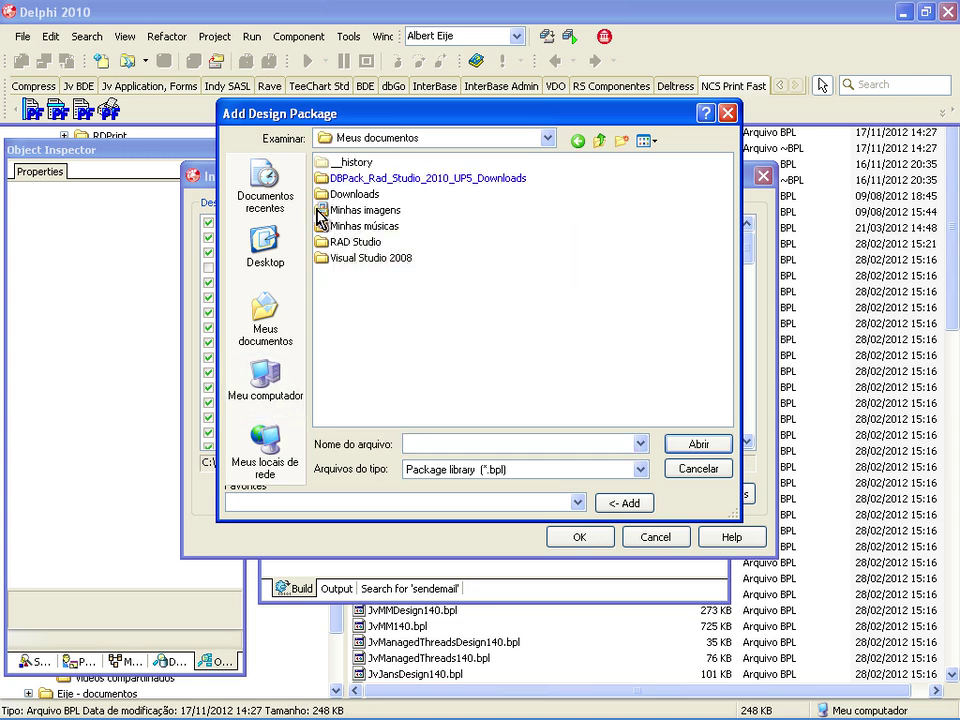
click(263, 390)
double_click(385, 226)
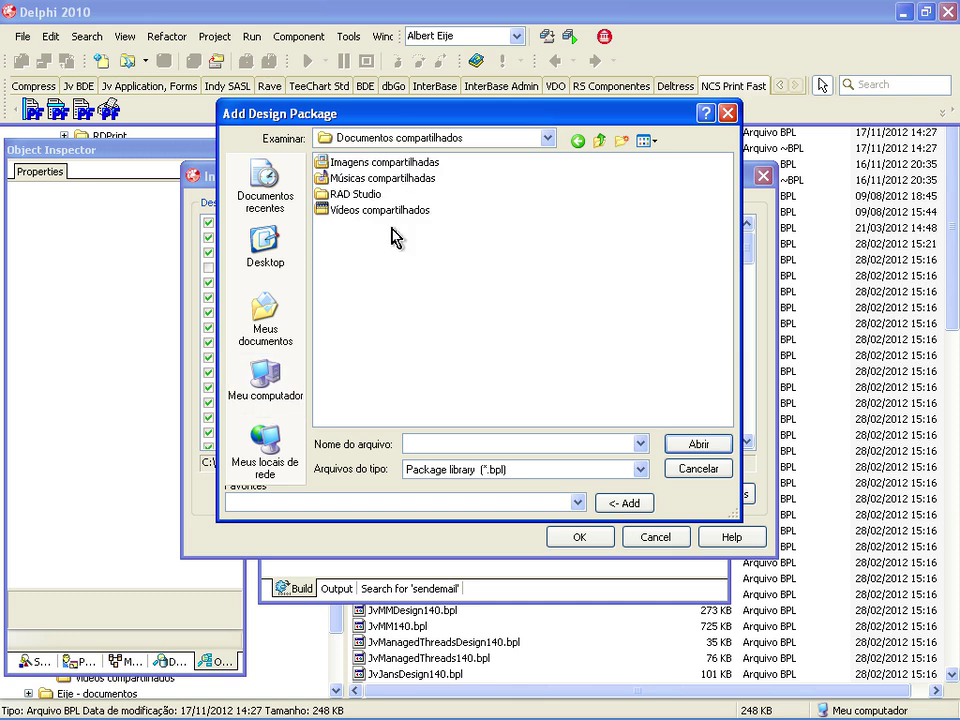
click(344, 196)
double_click(344, 196)
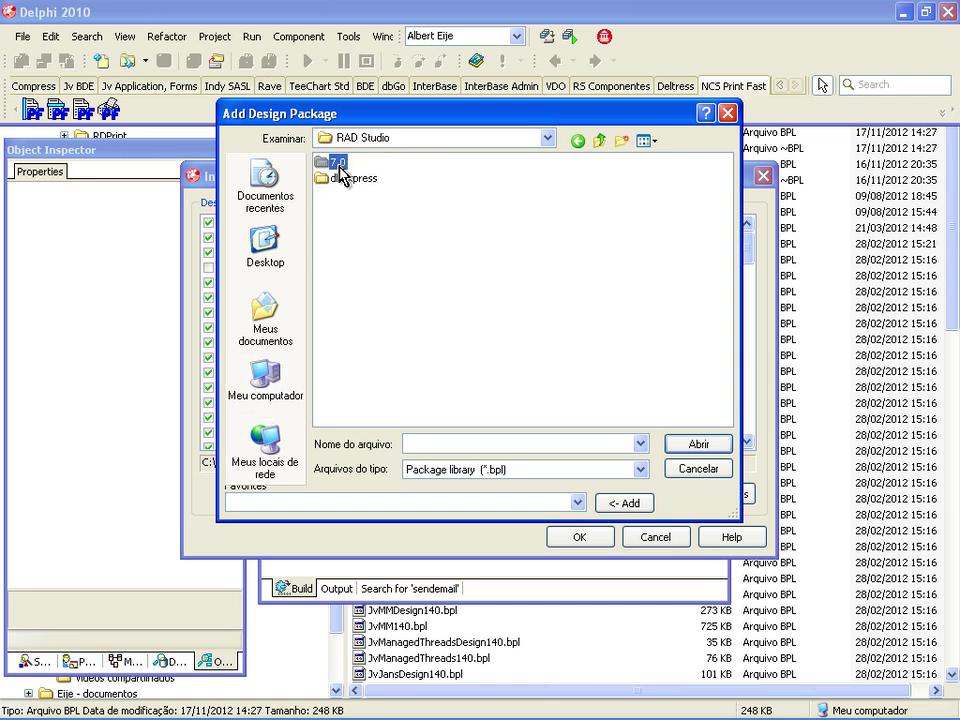
double_click(340, 165)
double_click(338, 164)
Step: Show the Bpl files in detailed view sorted by newest date, and cancel the package installation
click(649, 141)
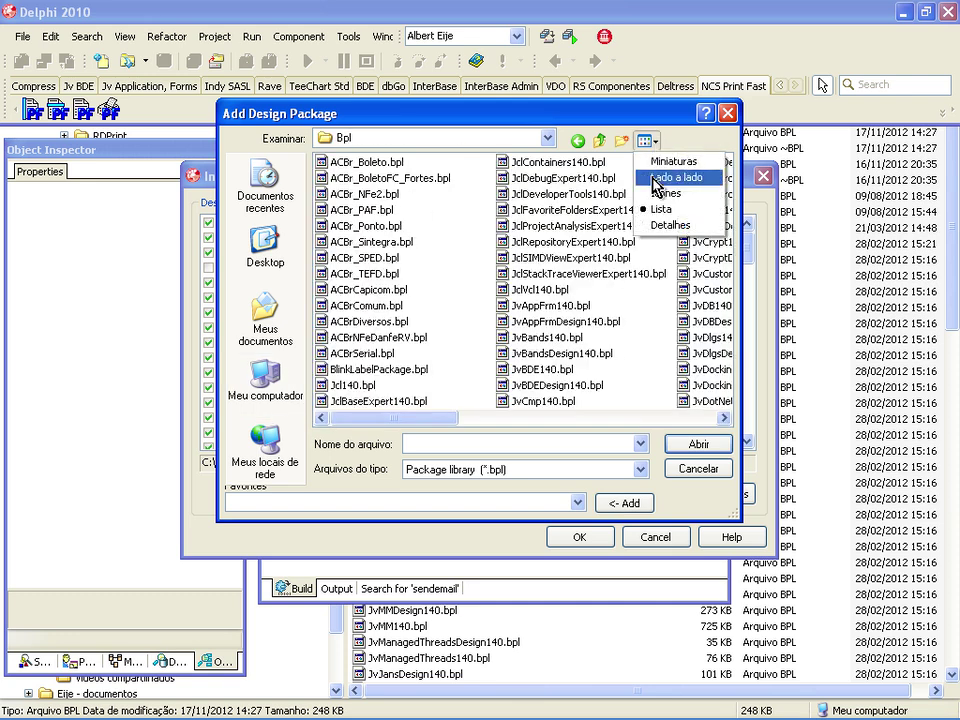
click(670, 222)
click(703, 163)
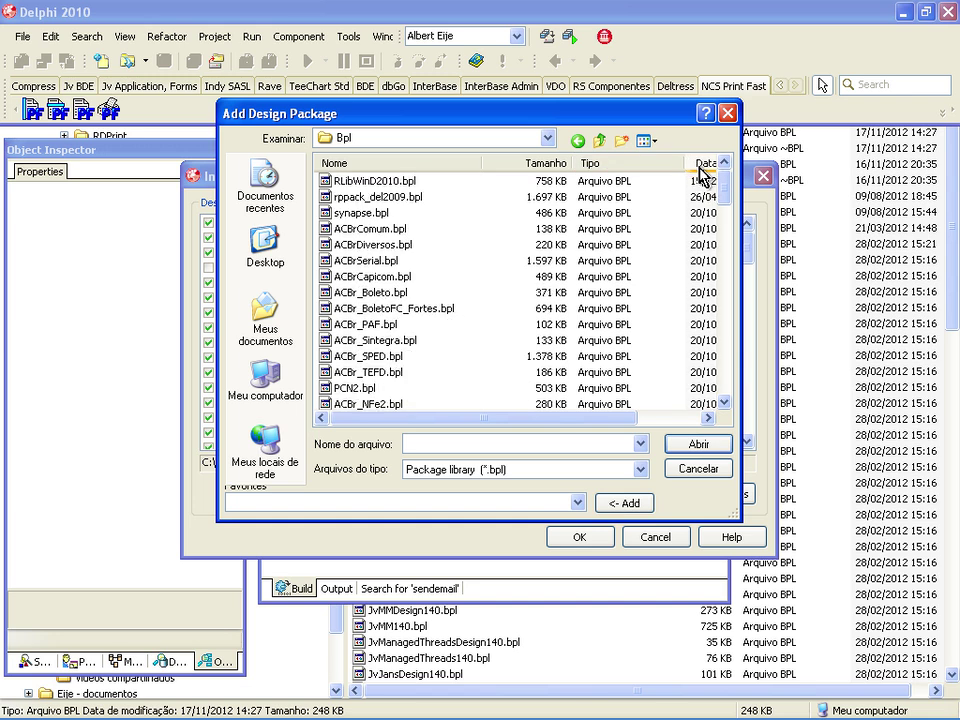
click(704, 165)
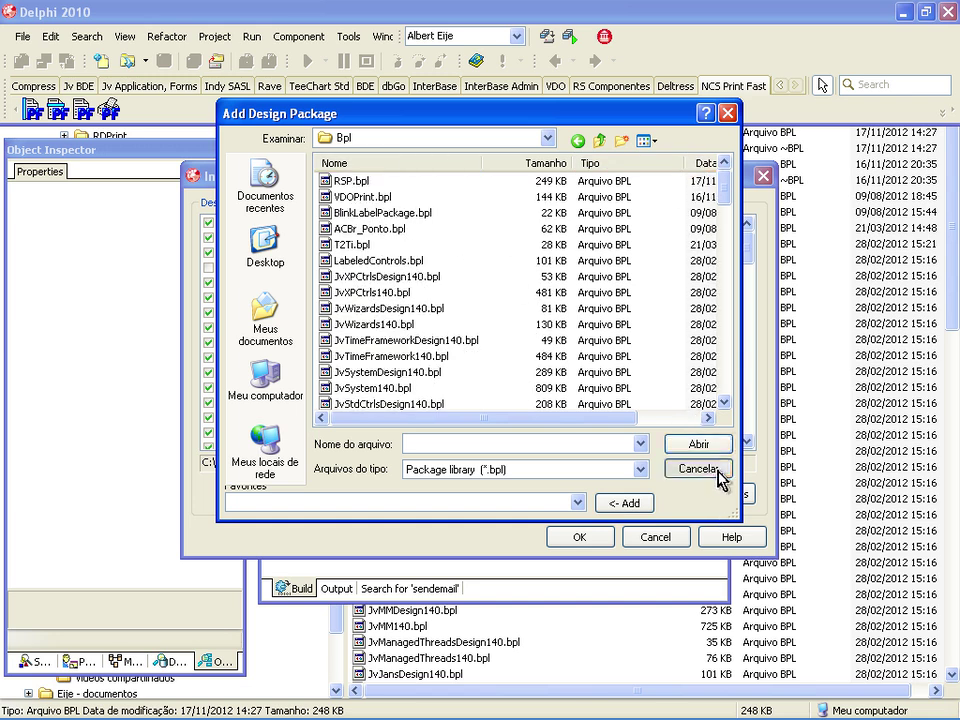
click(719, 474)
click(672, 538)
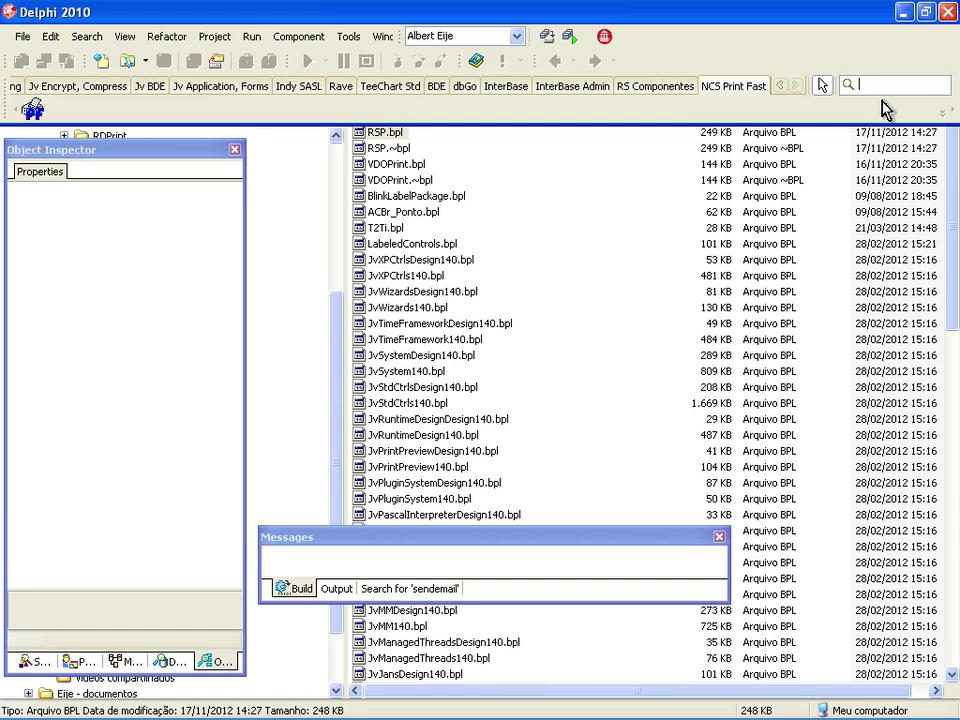
Step: Search the component palette for "rsp", view the RS Componentes category, and clear the search
text(sp)
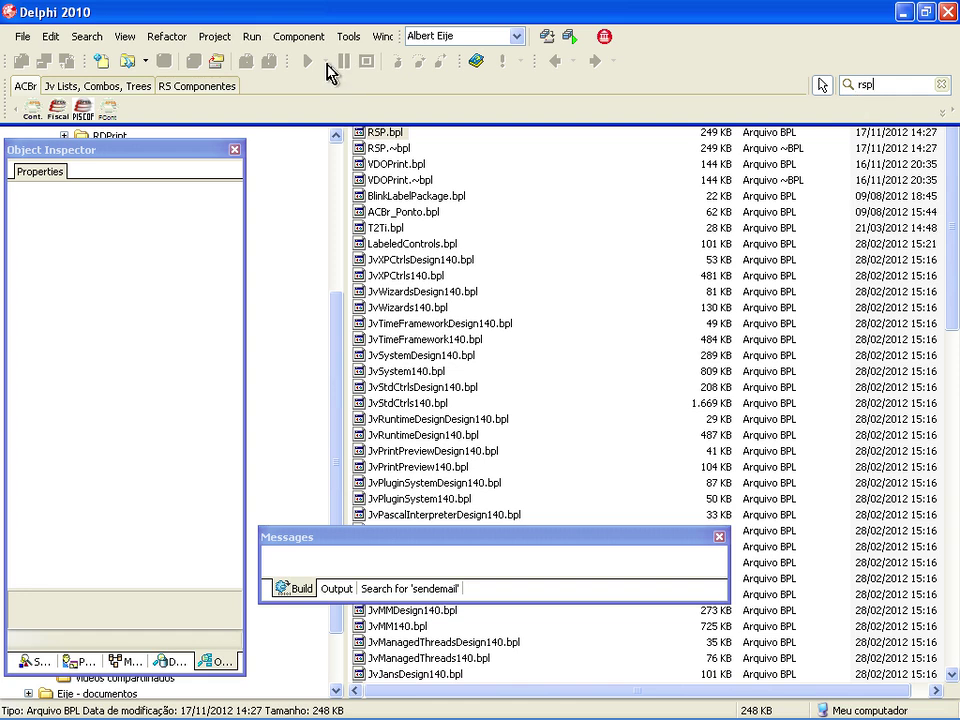
click(204, 90)
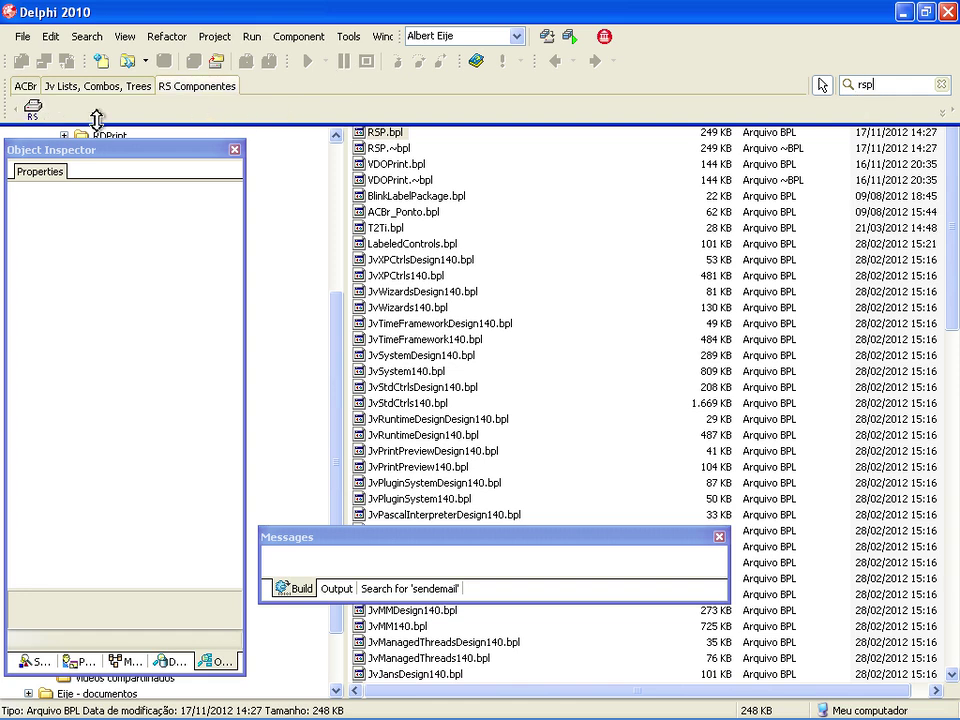
double_click(885, 90)
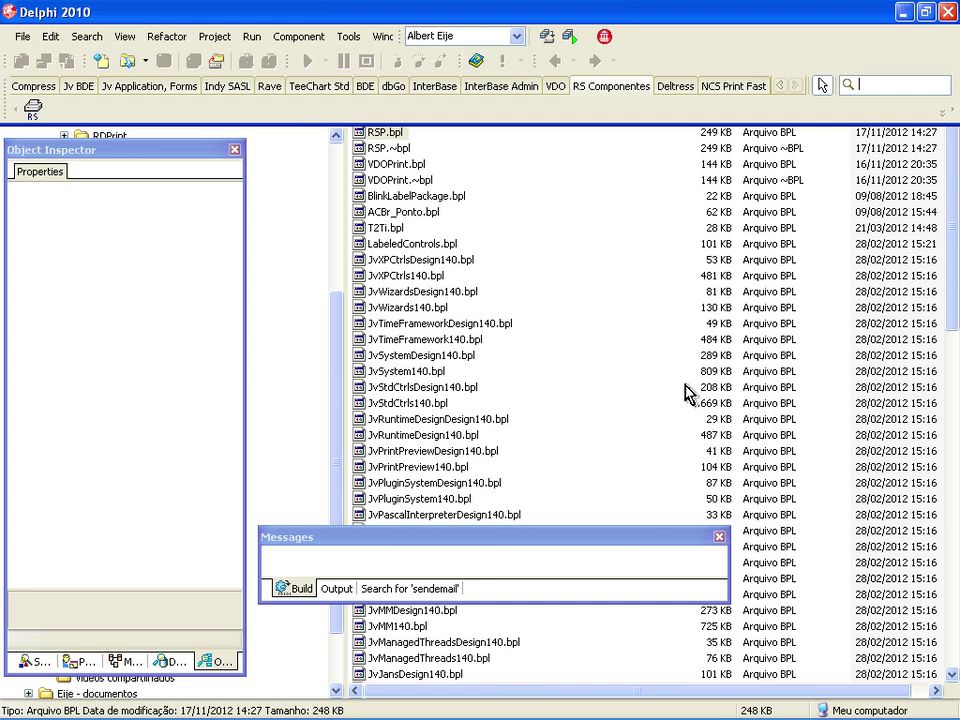
Step: Switch to Windows Explorer and view the Help, source and Demos folders of RSPrint
click(830, 437)
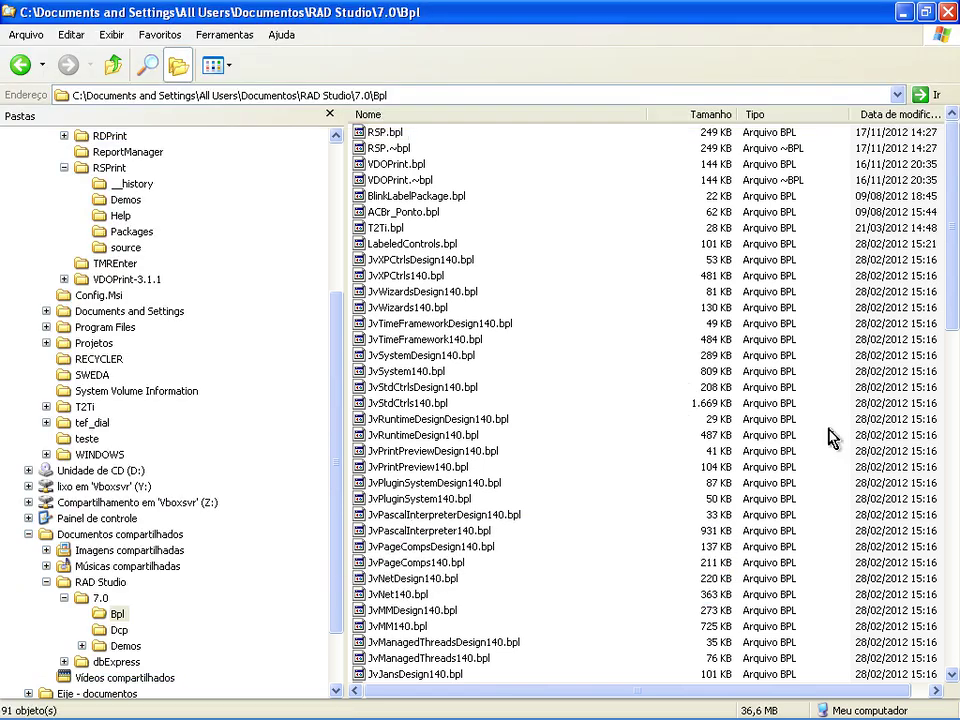
drag(338, 523, 342, 447)
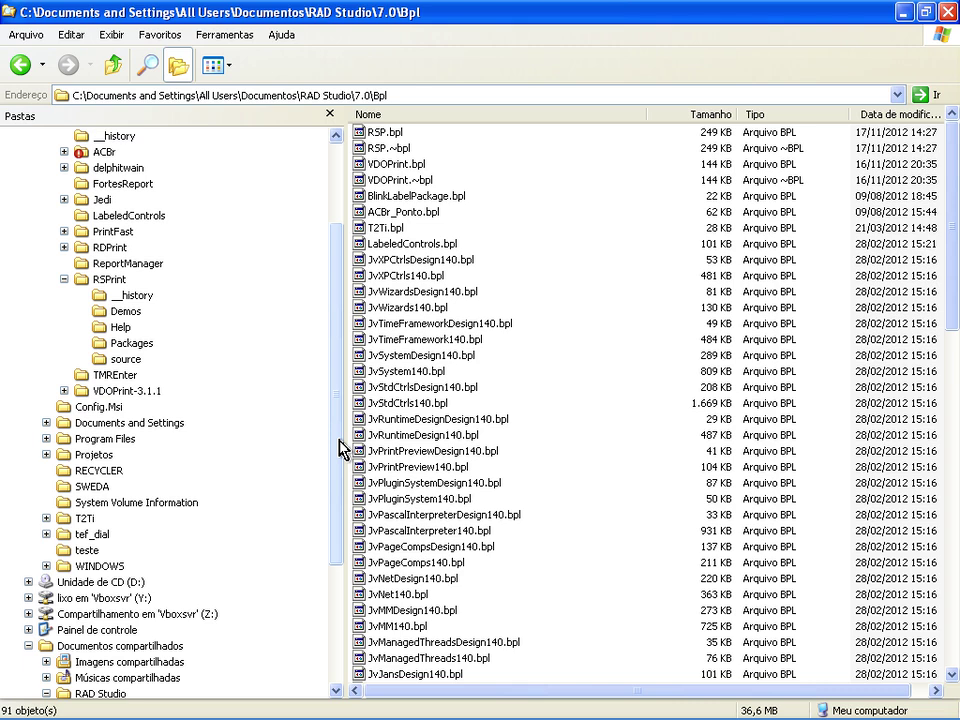
click(120, 327)
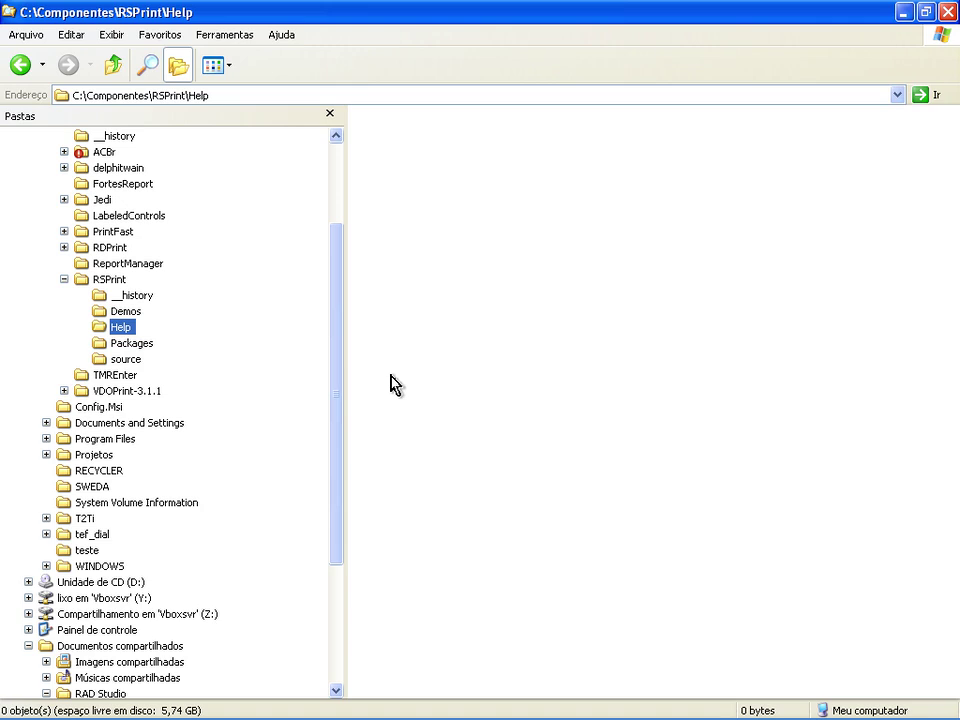
click(128, 360)
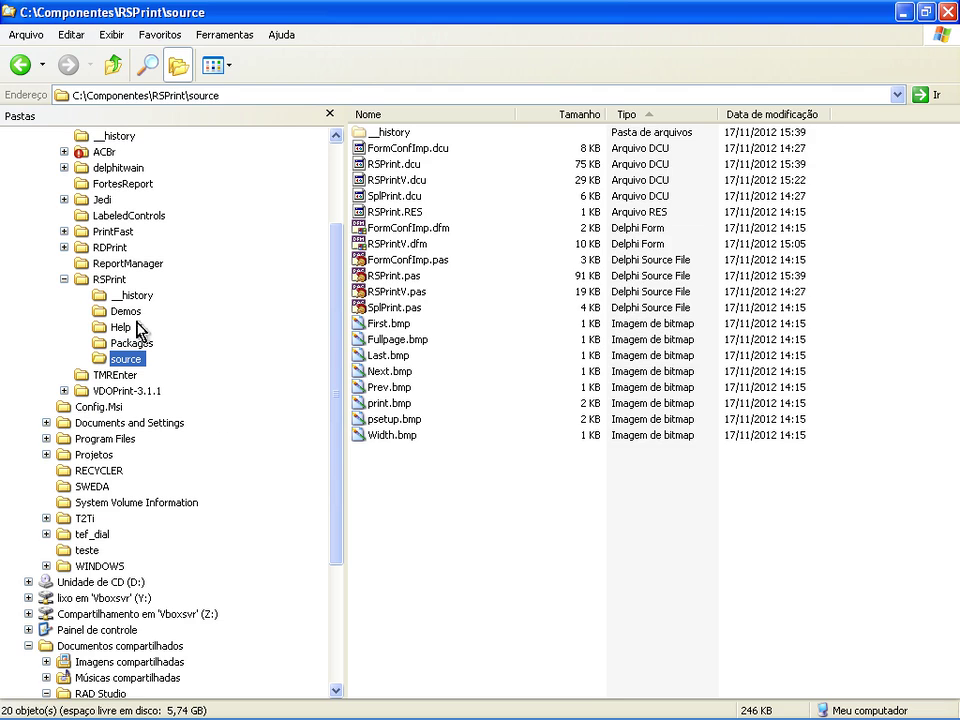
click(125, 311)
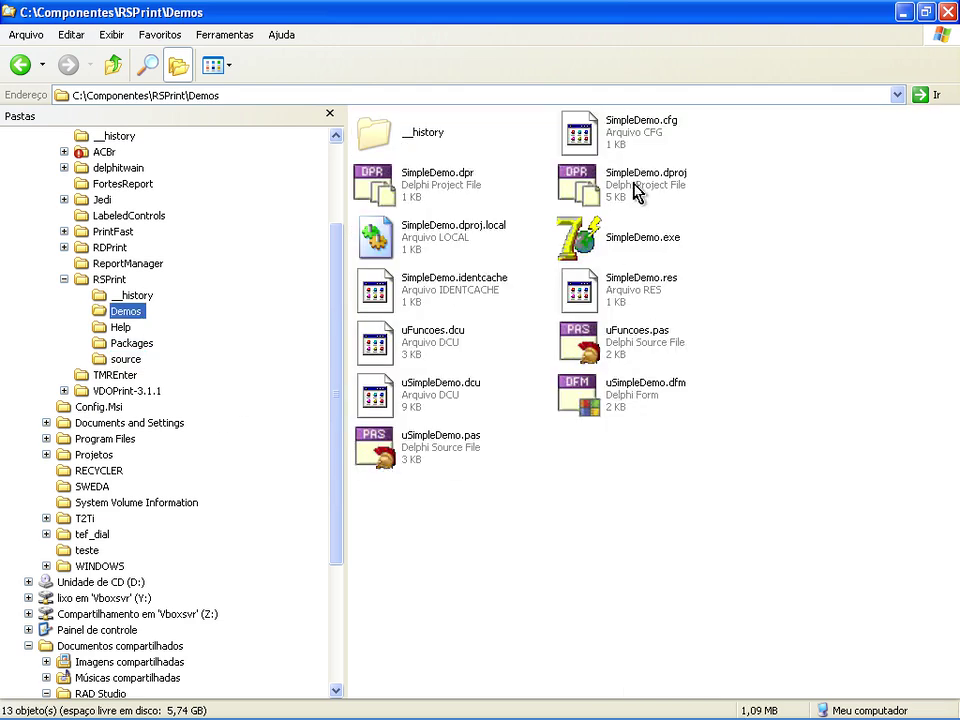